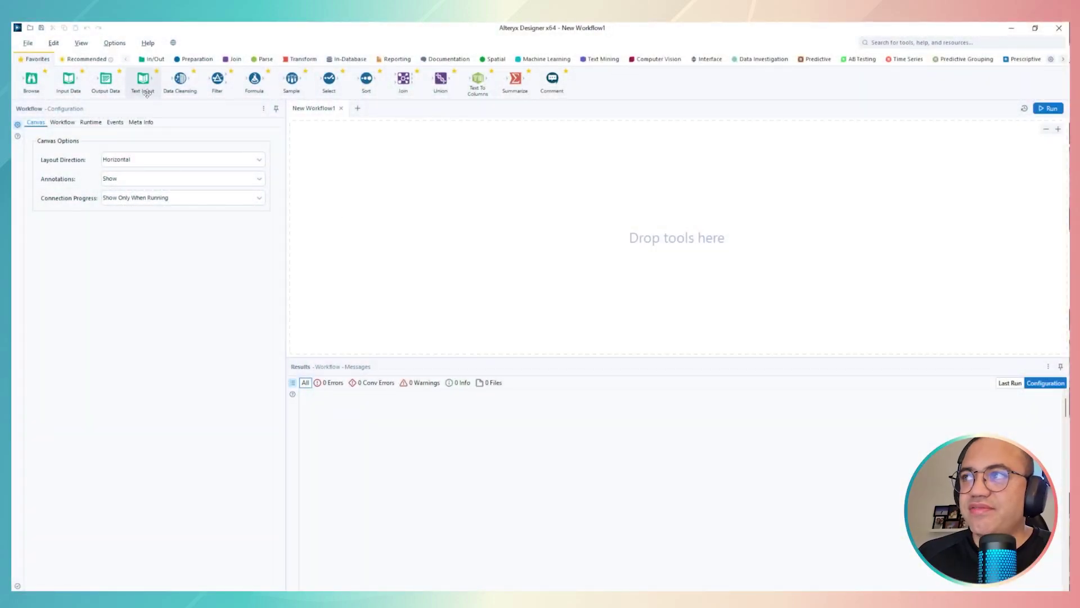
Add a Text Input tool to the empty canvas and name its two columns Product and Value.
drag(143, 79, 379, 210)
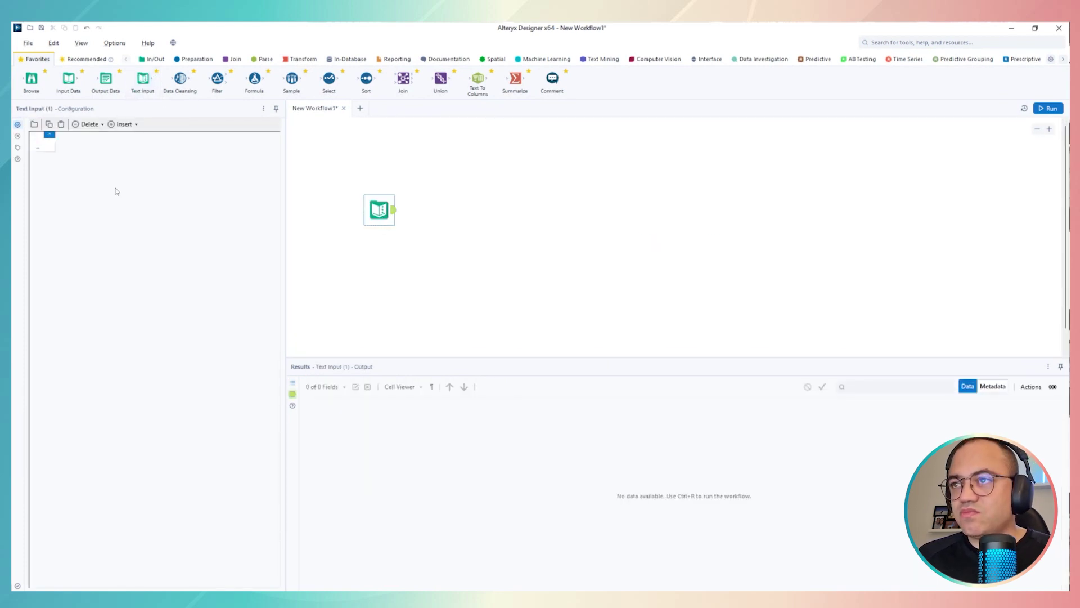
text(Va)
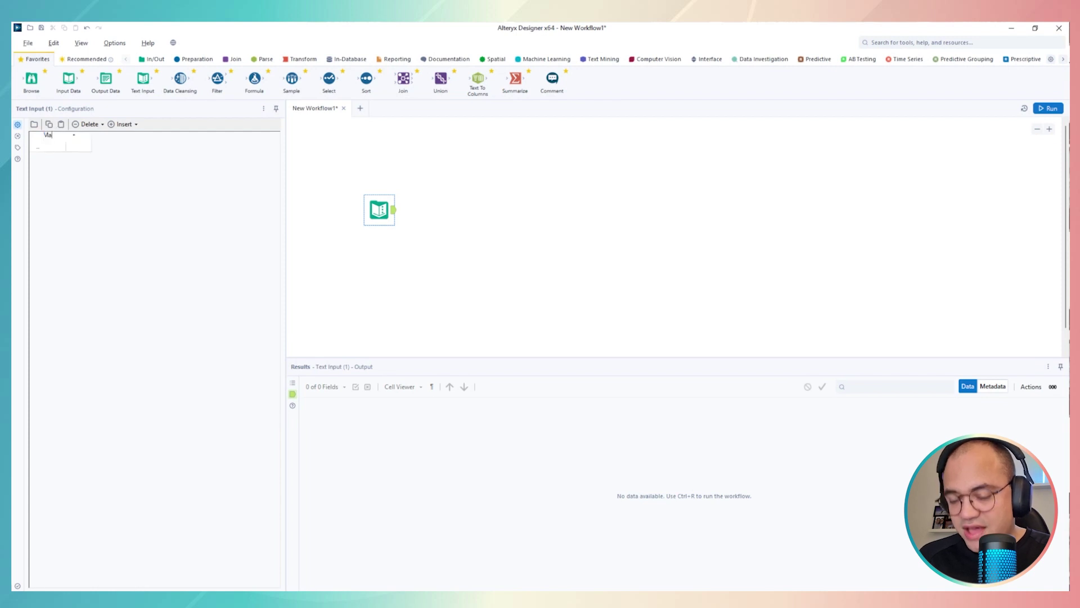
text(a)
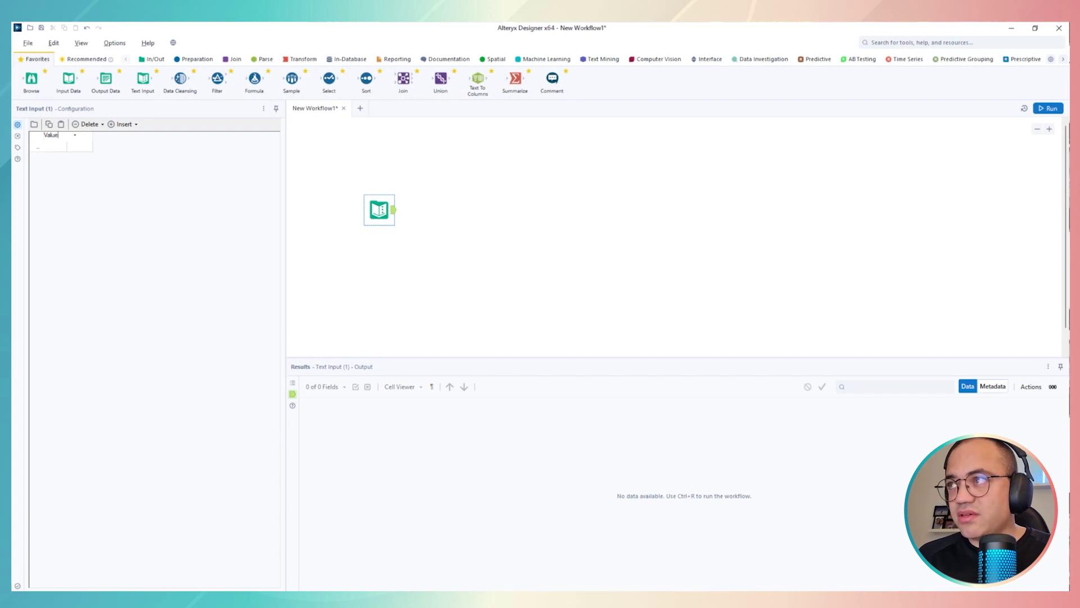
key(Tab)
text(V)
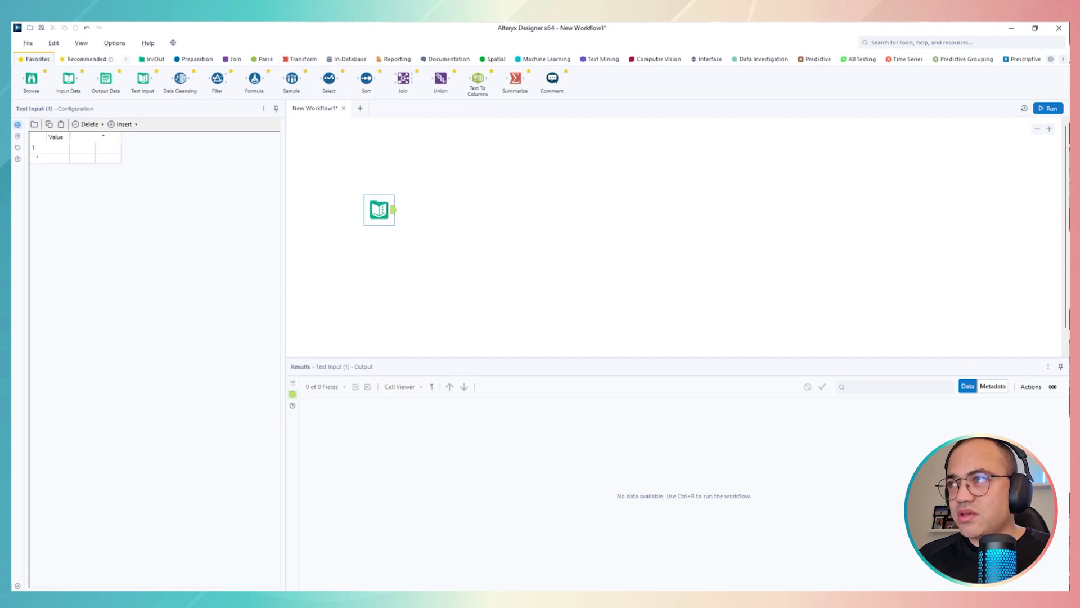
key(shift+Tab)
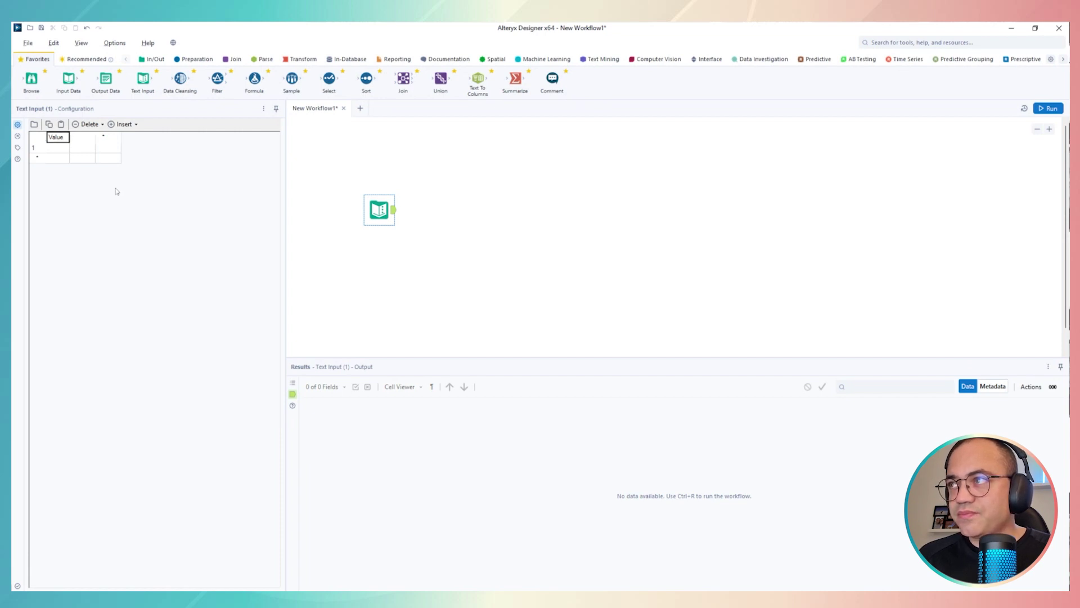
text(Product)
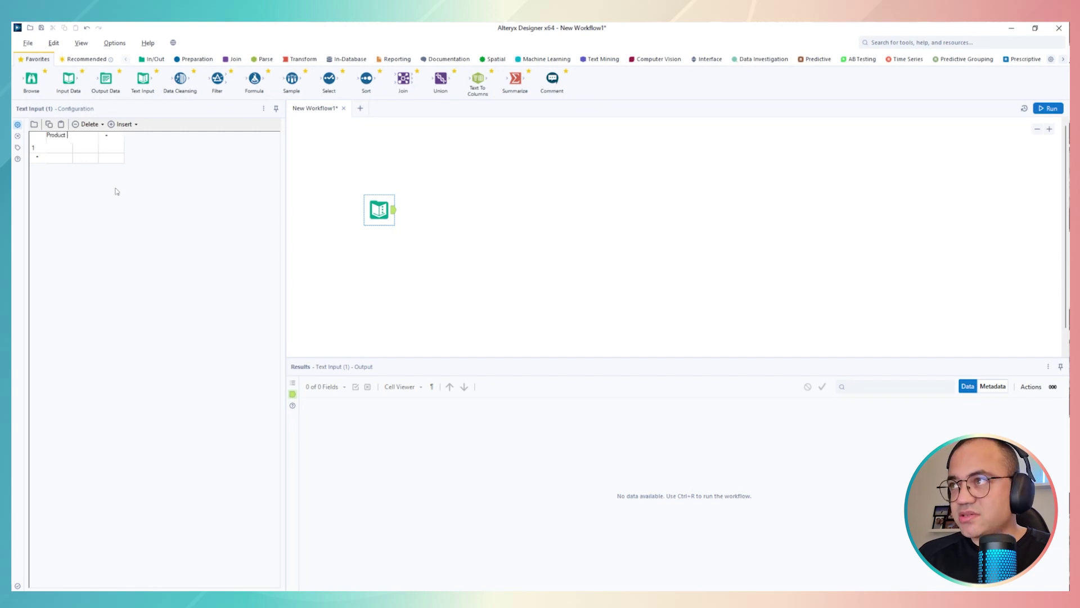
key(Tab)
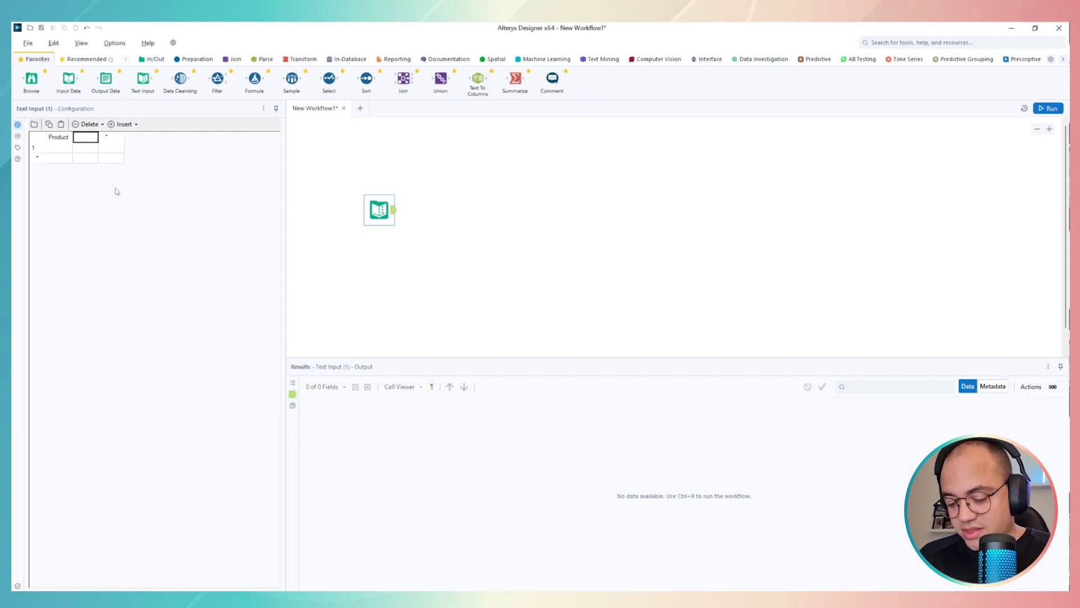
text(Value)
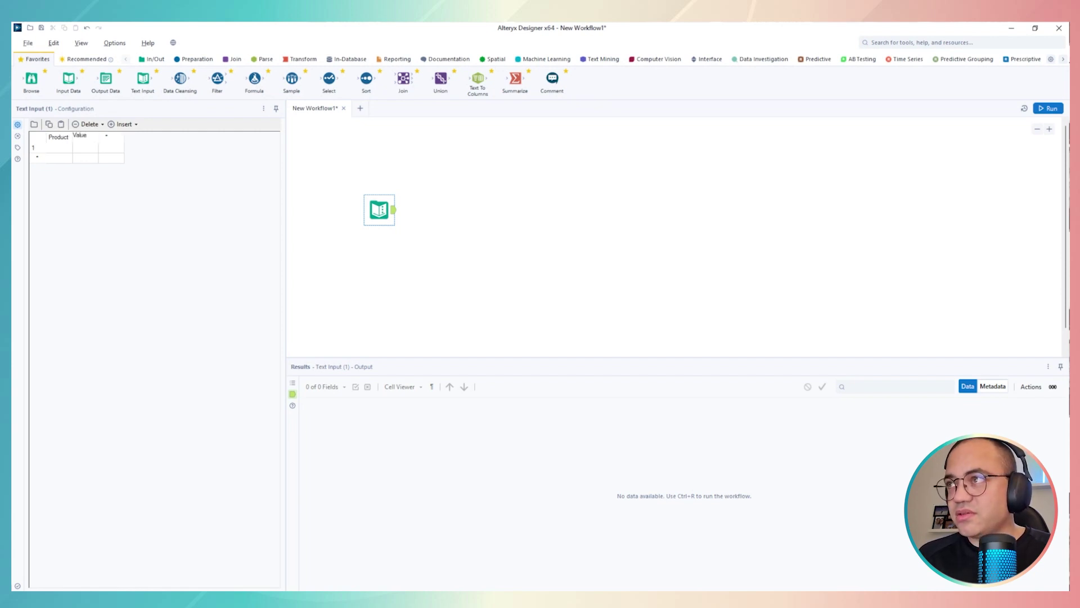
key(Return)
Fill the Product column with four rows: jacket, short, shirt and shoes.
key(Left)
text(A)
key(Return)
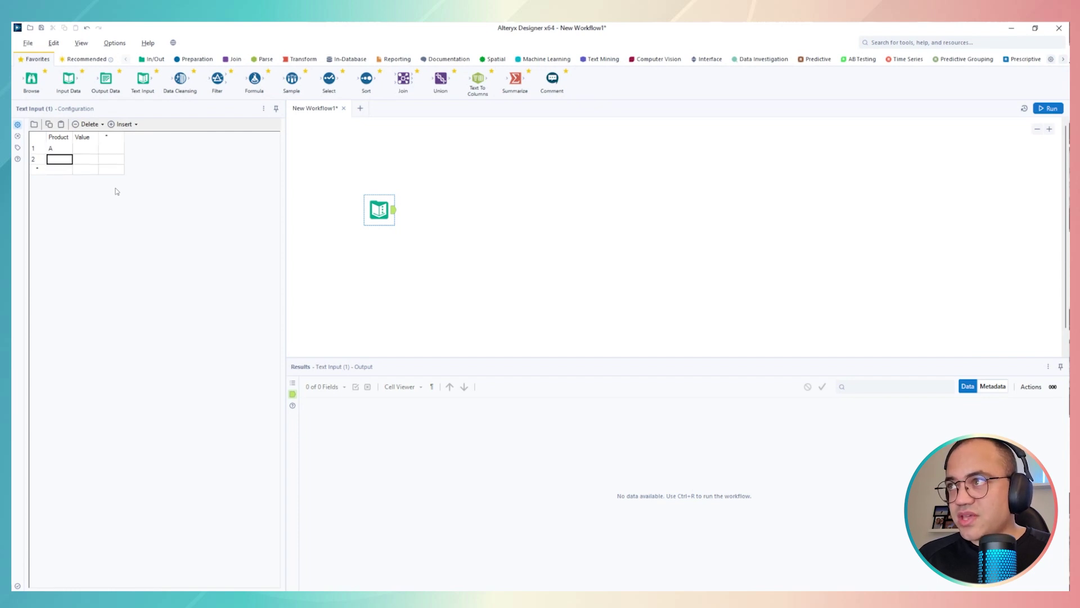
key(Up)
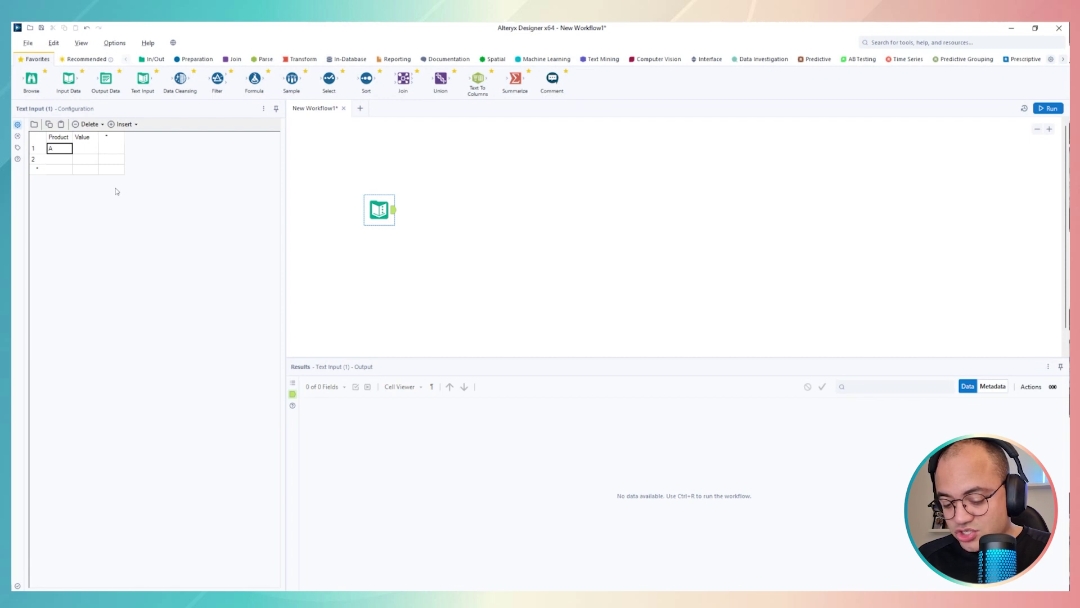
text(acket)
key(Return)
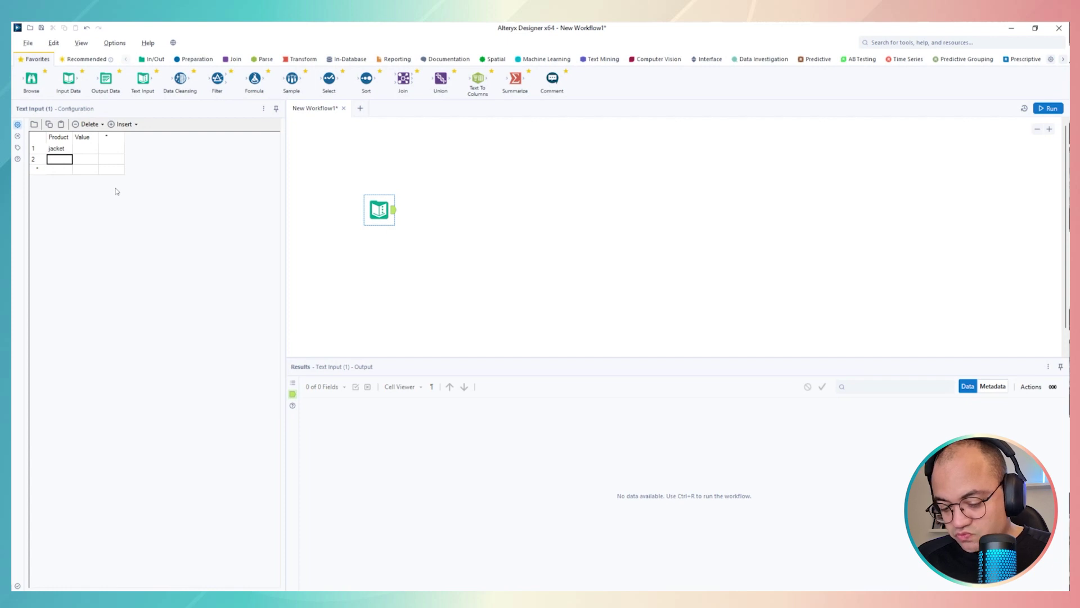
text(sho)
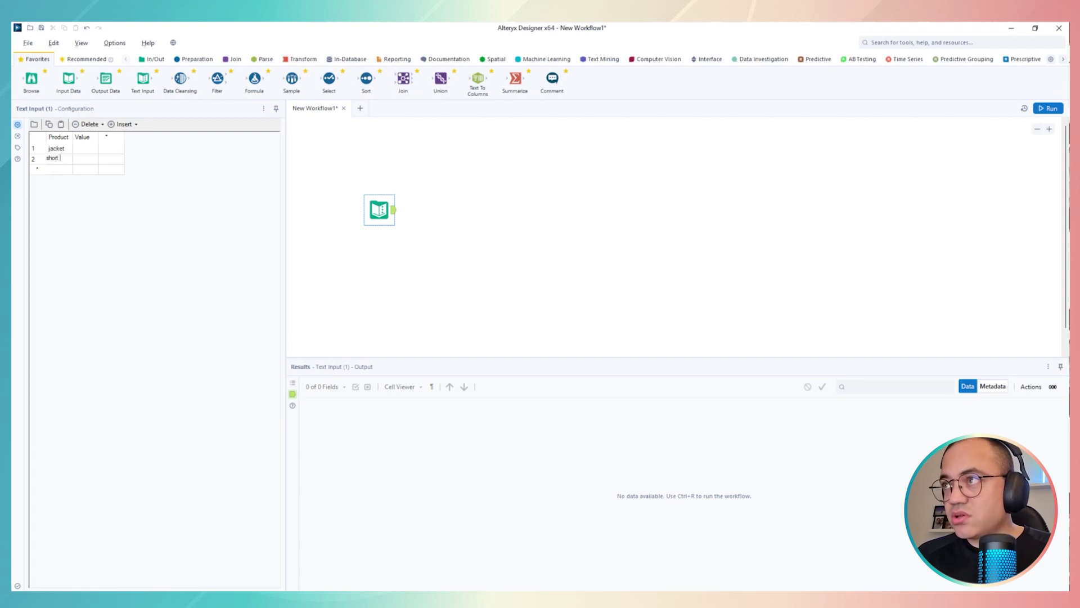
text(rt)
key(Return)
text(sh)
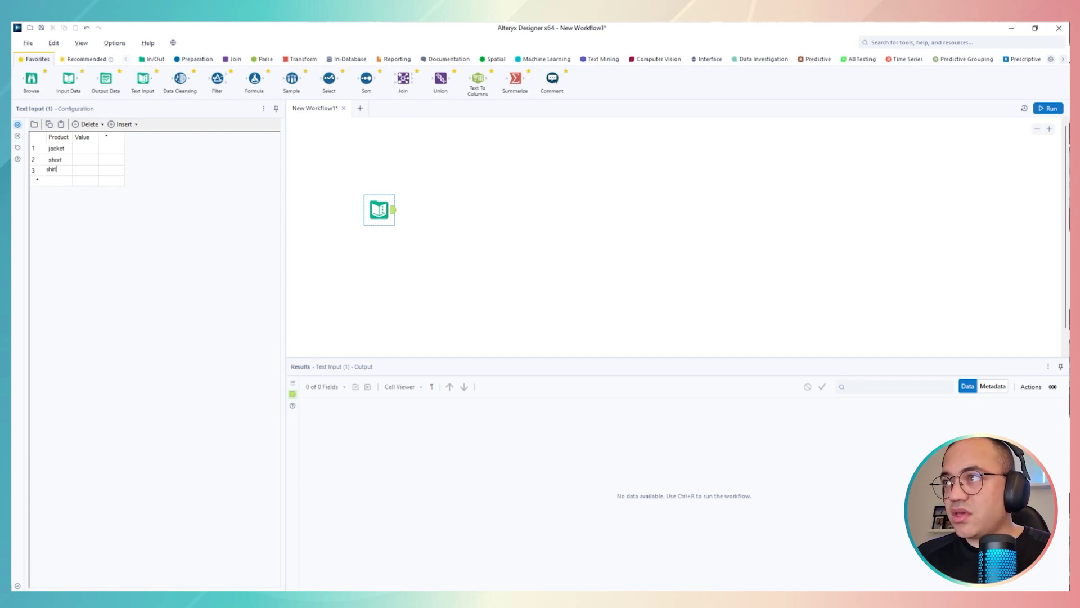
key(Return)
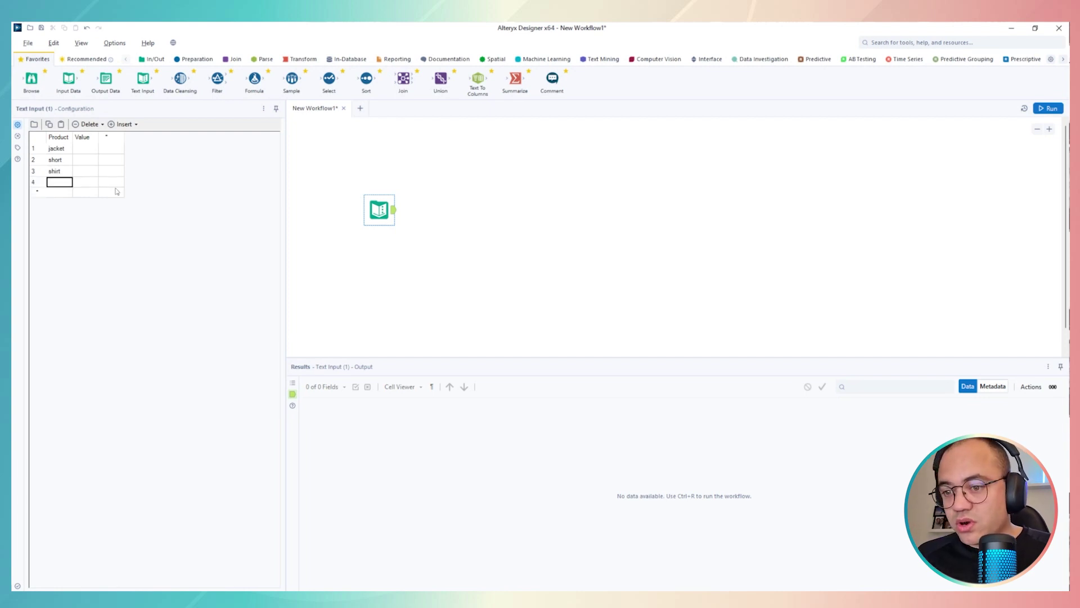
text(sh)
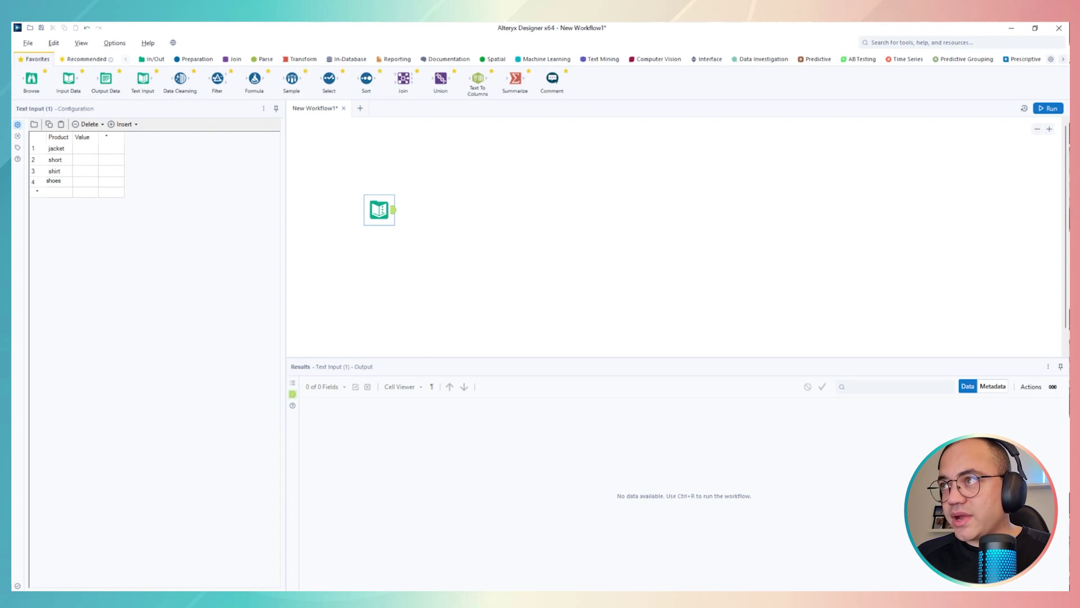
text(oes)
Fill the Value column with 150 for jacket, 90 for short, 29 for shirt and 149 for shoes.
key(Tab)
key(Up)
key(Up)
key(Up)
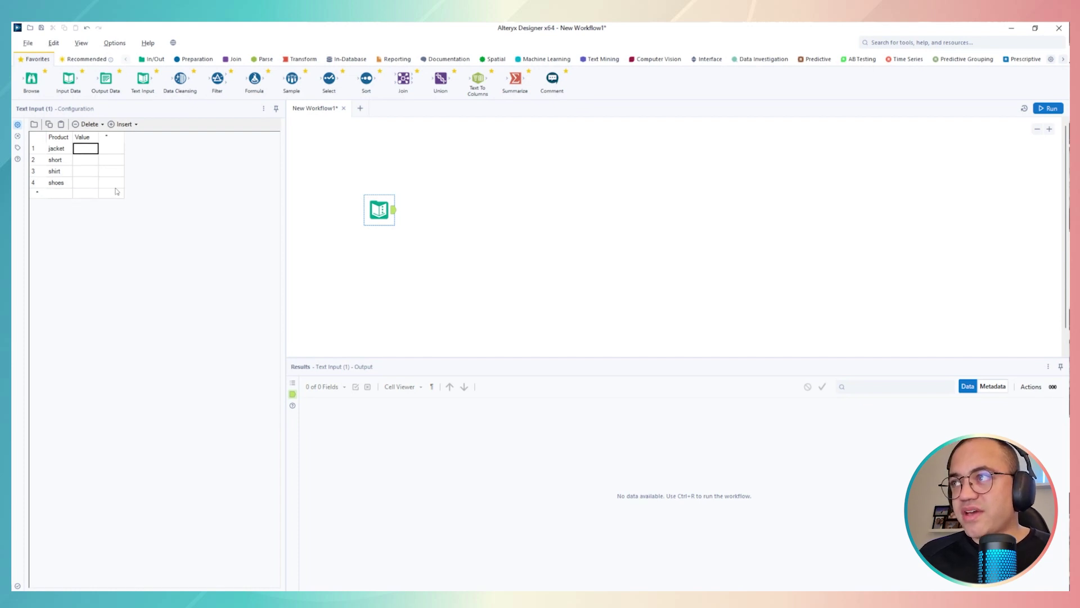
text(150)
key(Return)
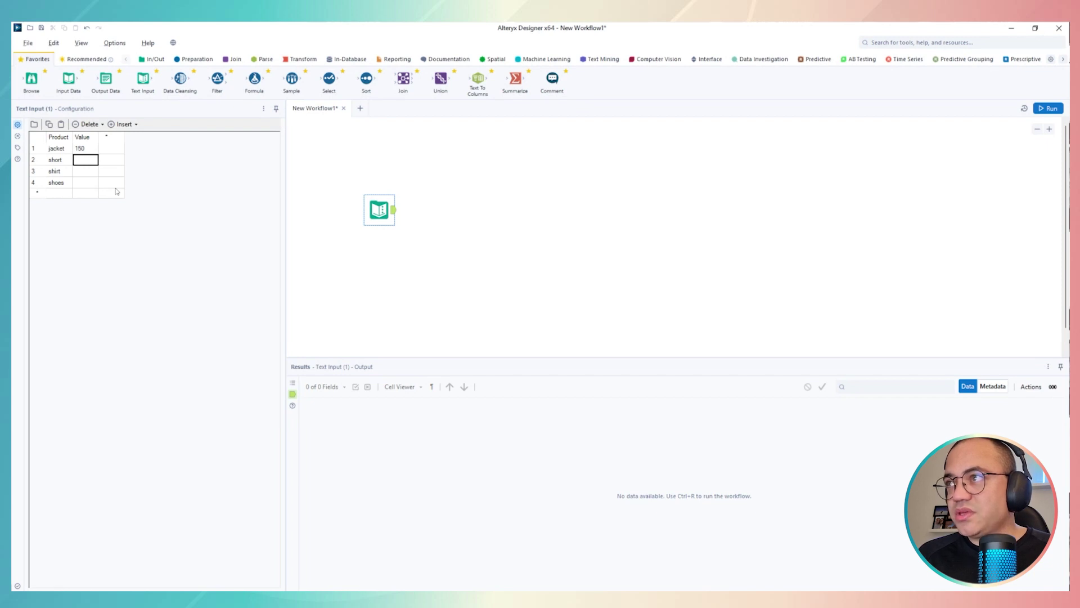
text(90)
key(Return)
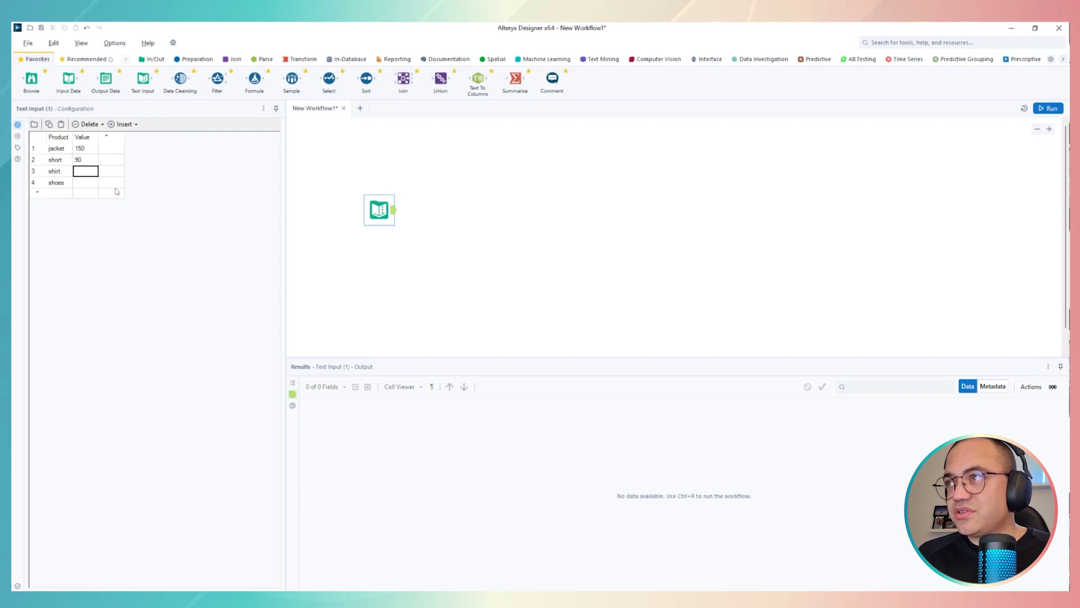
text(29)
key(Return)
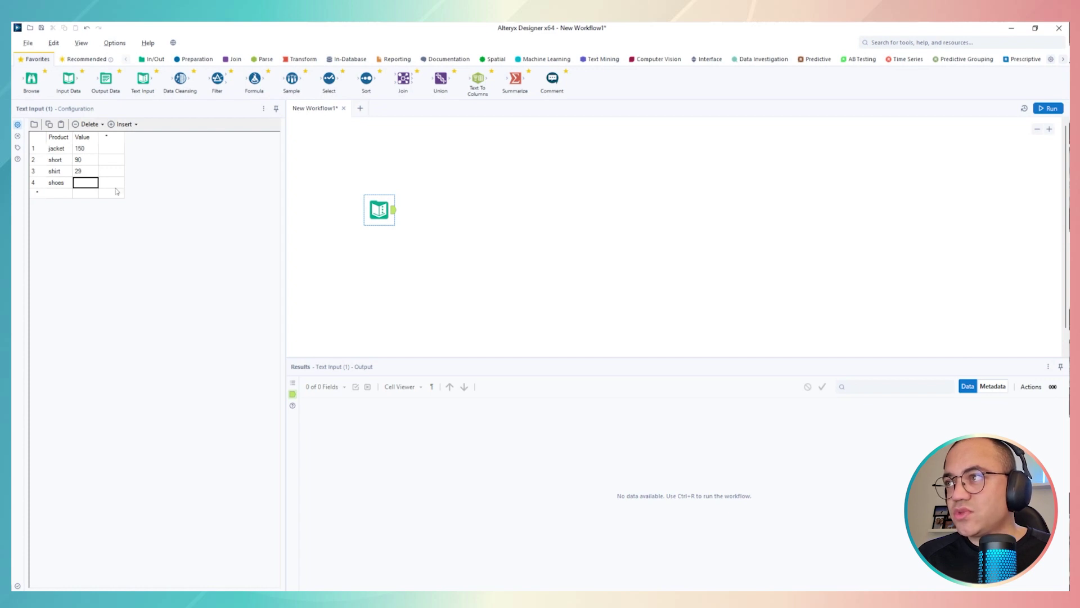
text(149)
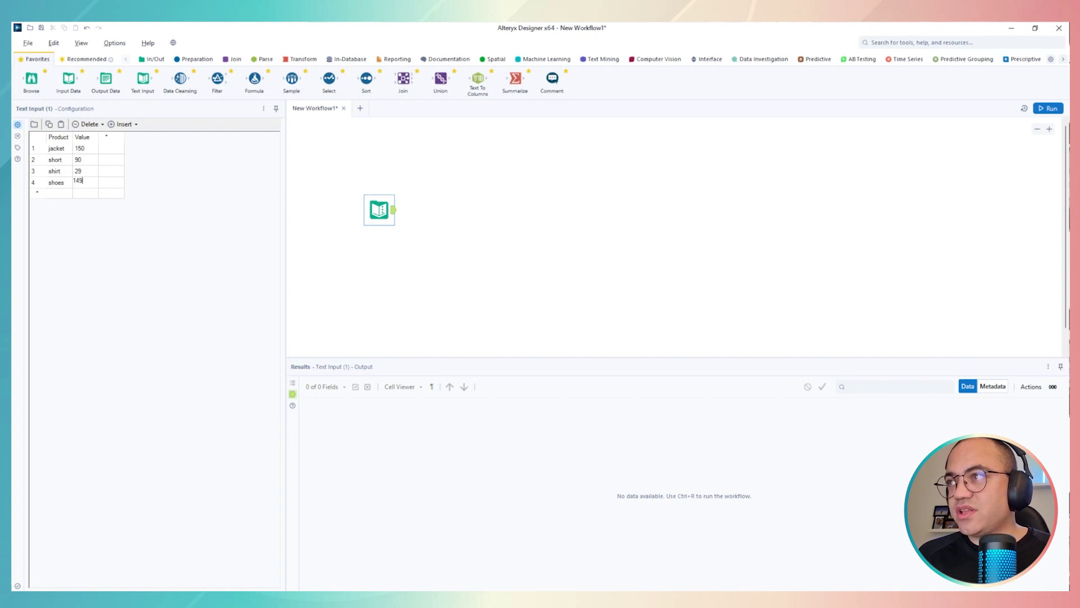
click(115, 185)
key(Up)
key(Up)
key(Up)
key(Left)
key(Left)
key(Down)
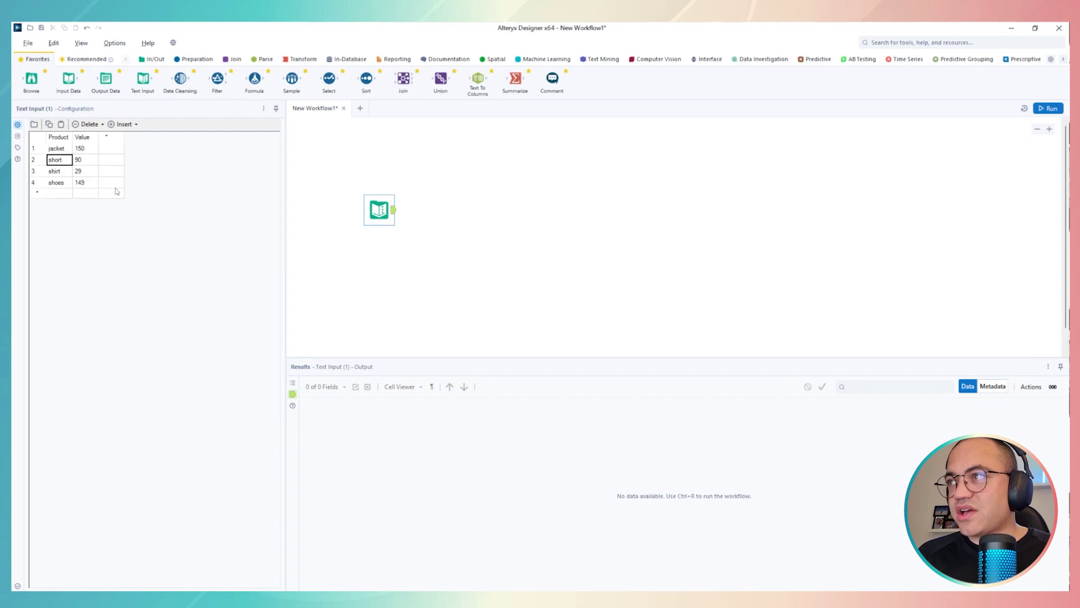
key(Down)
key(Down)
key(Right)
key(Up)
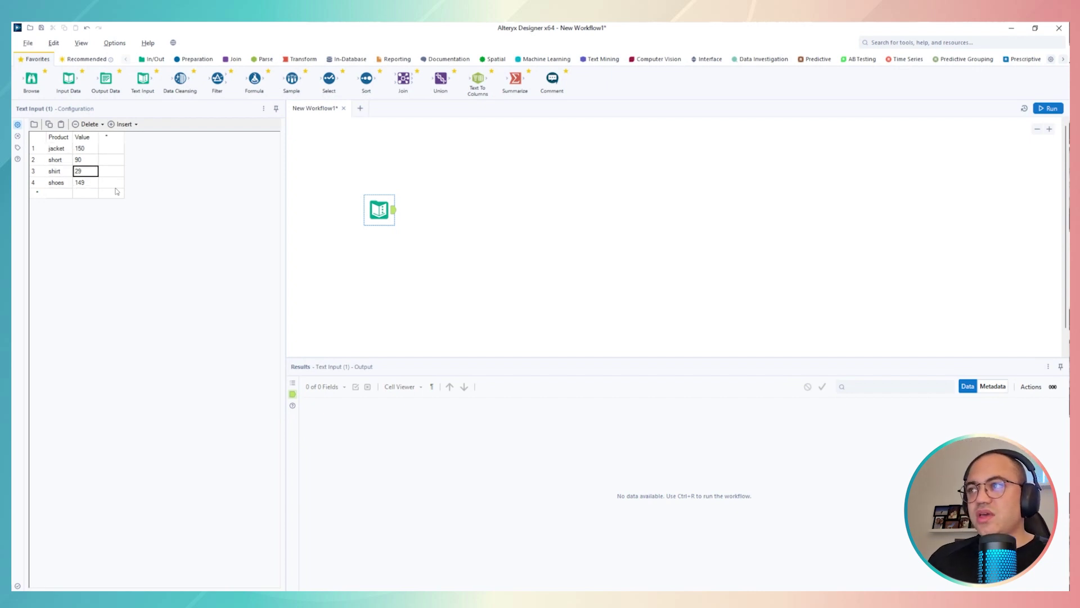
key(Up)
key(Up)
key(Left)
key(Right)
key(Left)
key(Down)
key(Down)
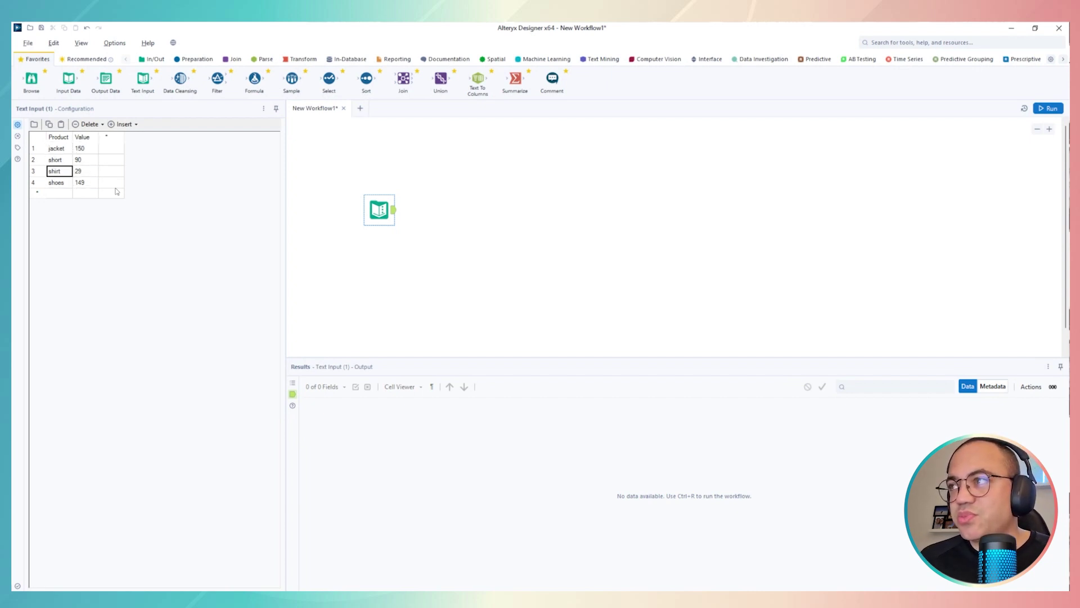
key(Down)
key(Up)
key(Up)
key(Up)
key(Right)
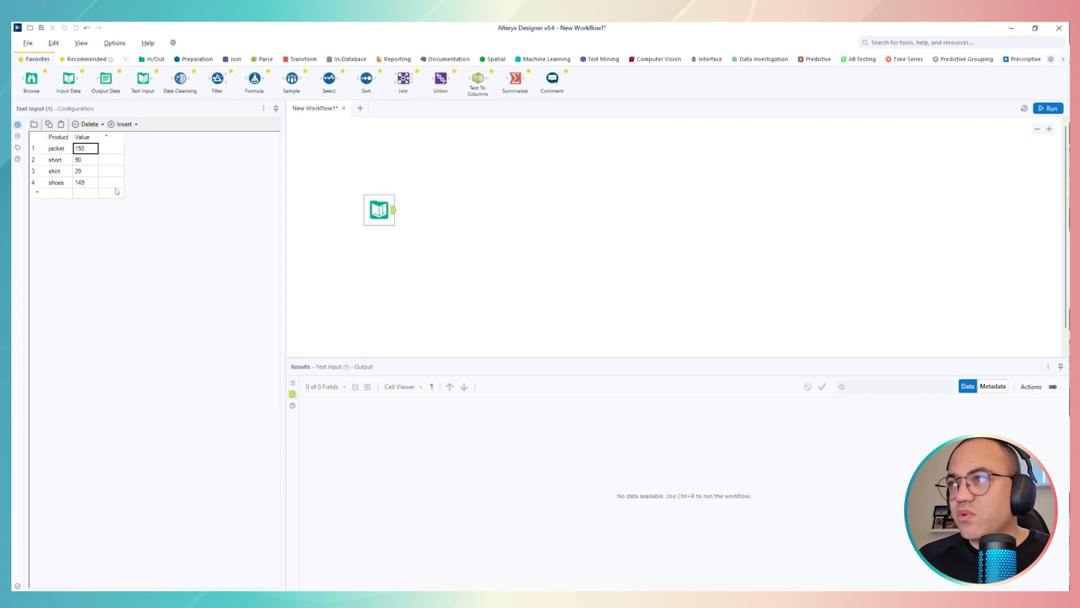
Run the workflow and show the output data of the Text Input tool.
click(1048, 108)
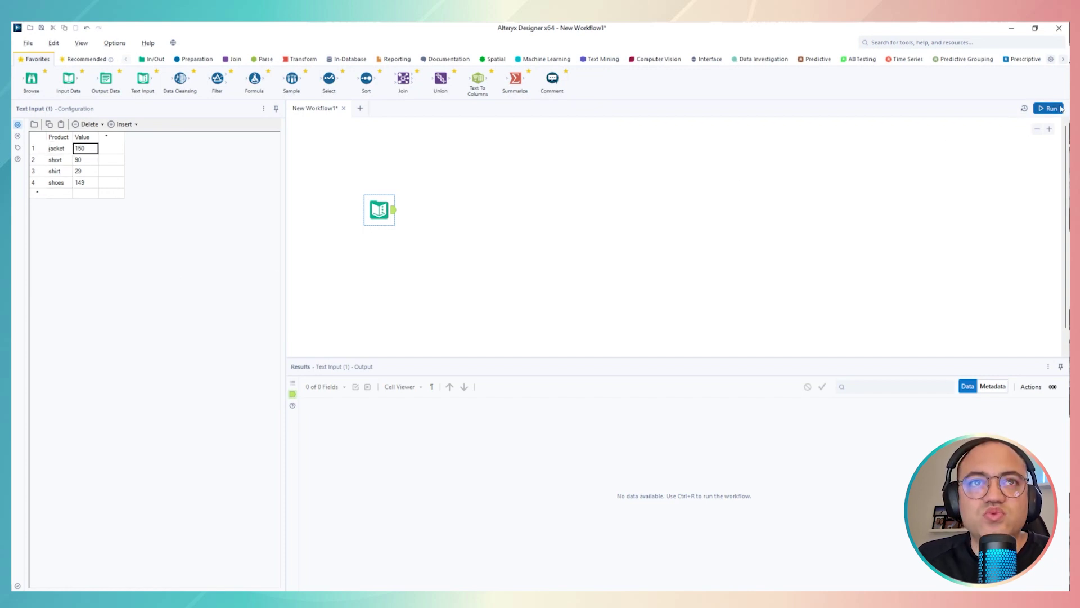
click(379, 215)
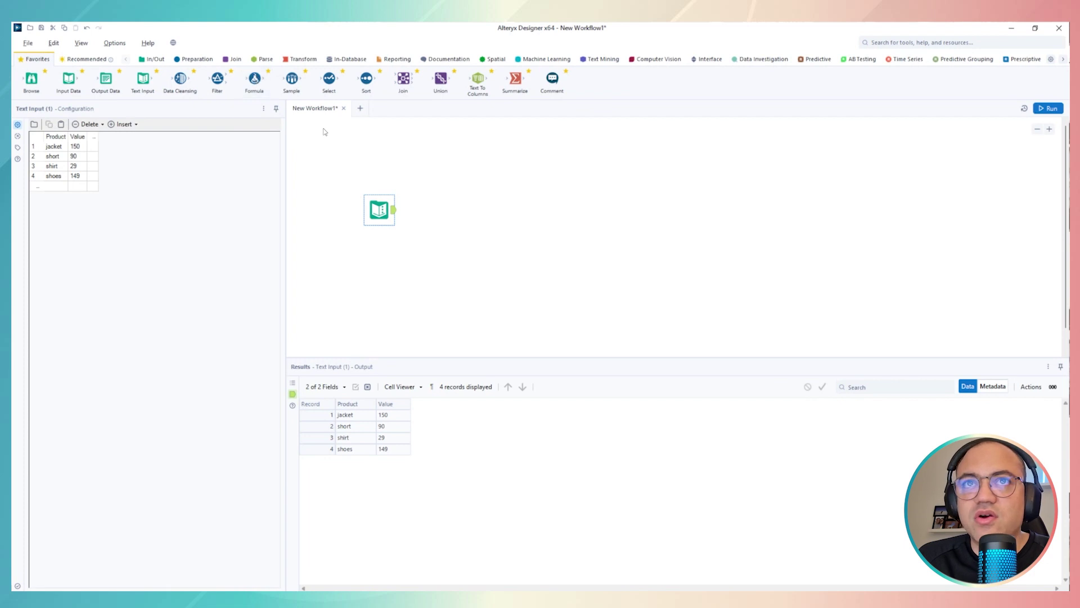
Search the tools for "formula", place the Formula tool on the canvas and connect it after the Text Input tool.
click(883, 43)
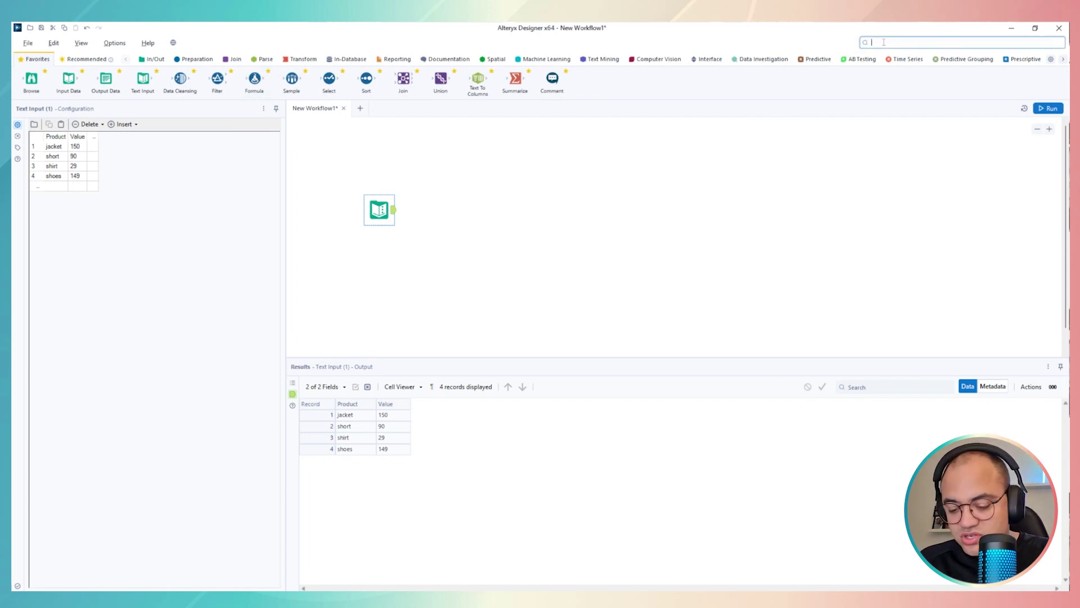
text(formula)
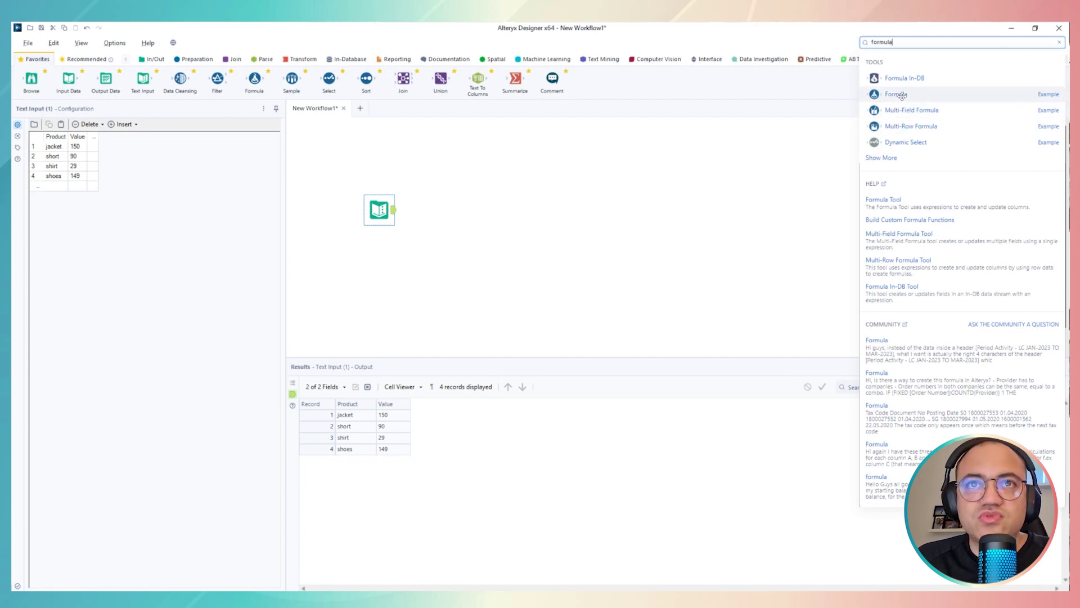
drag(895, 94, 518, 224)
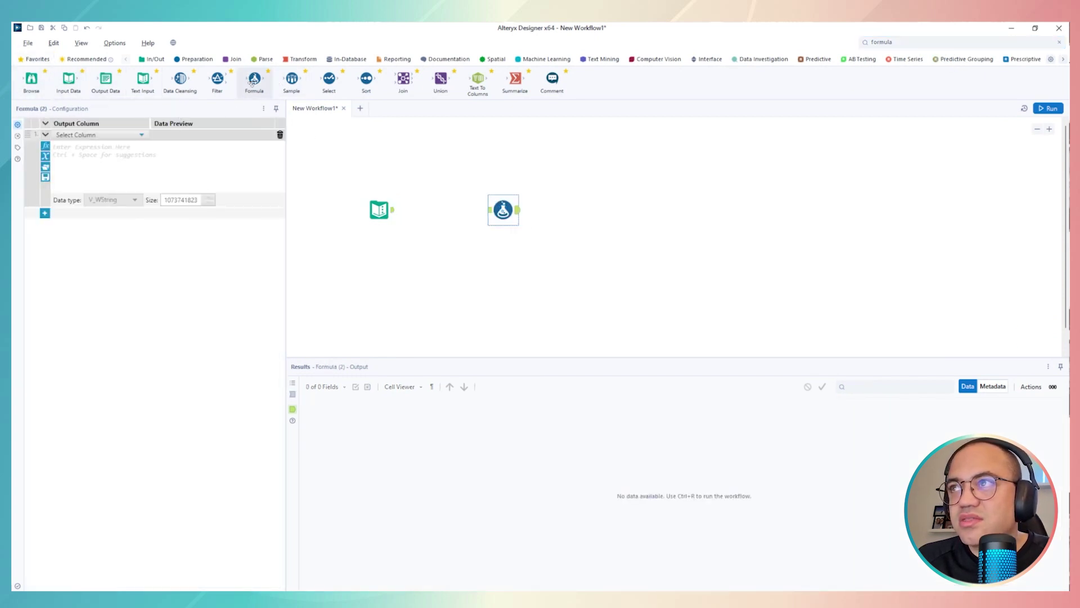
click(195, 62)
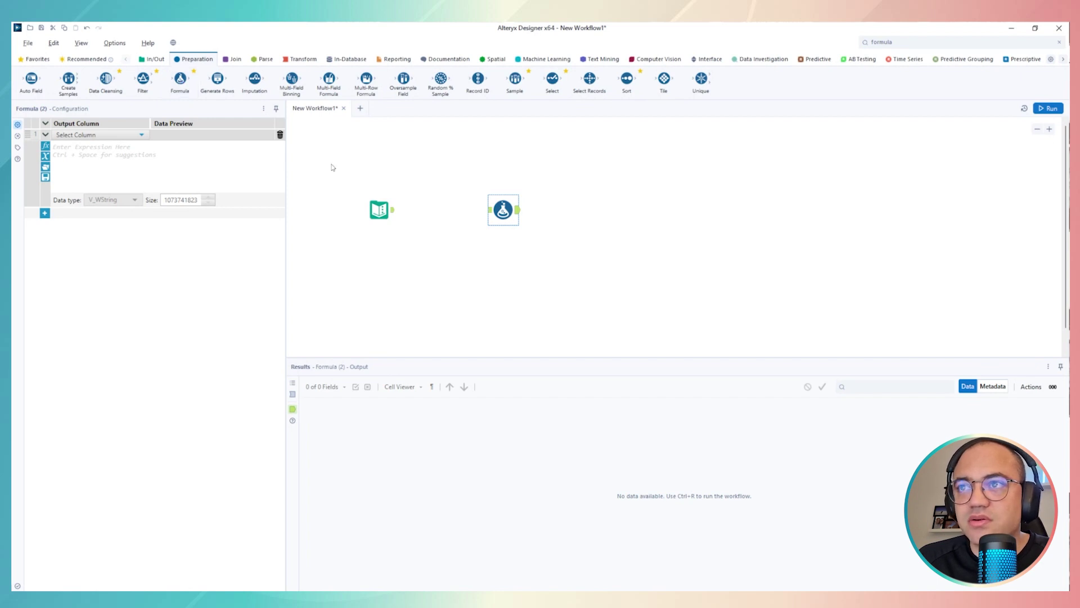
drag(497, 207, 443, 208)
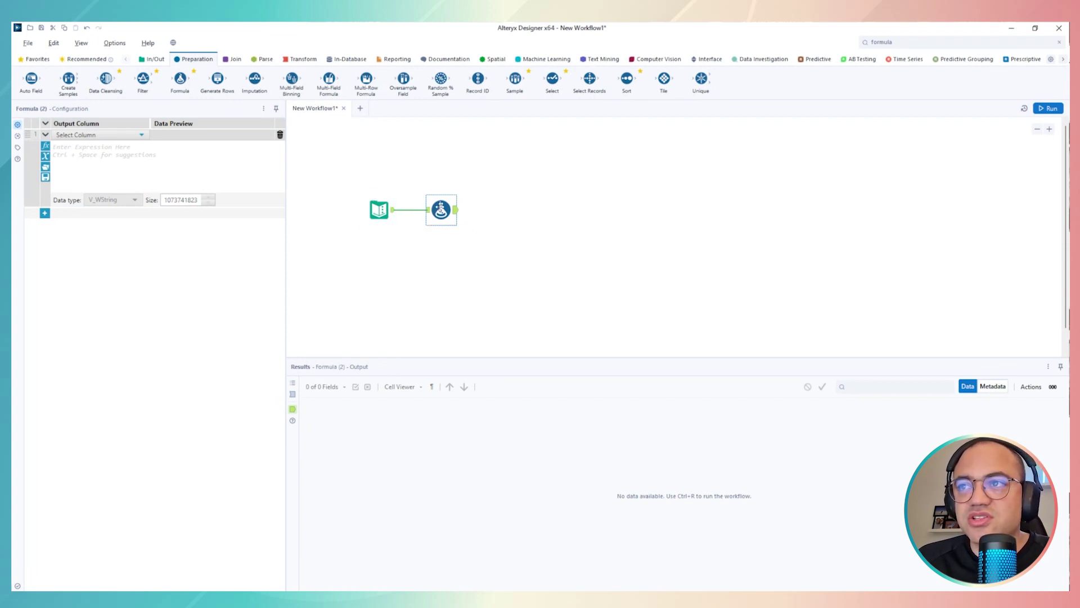
drag(442, 211, 467, 210)
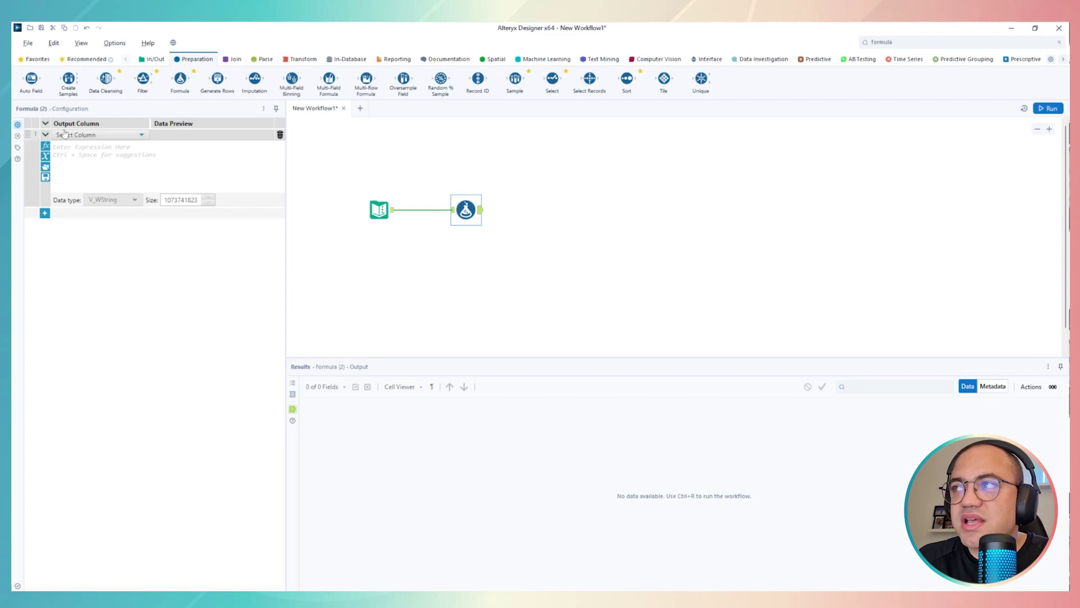
Add a new output column named Price in the Formula tool.
click(94, 136)
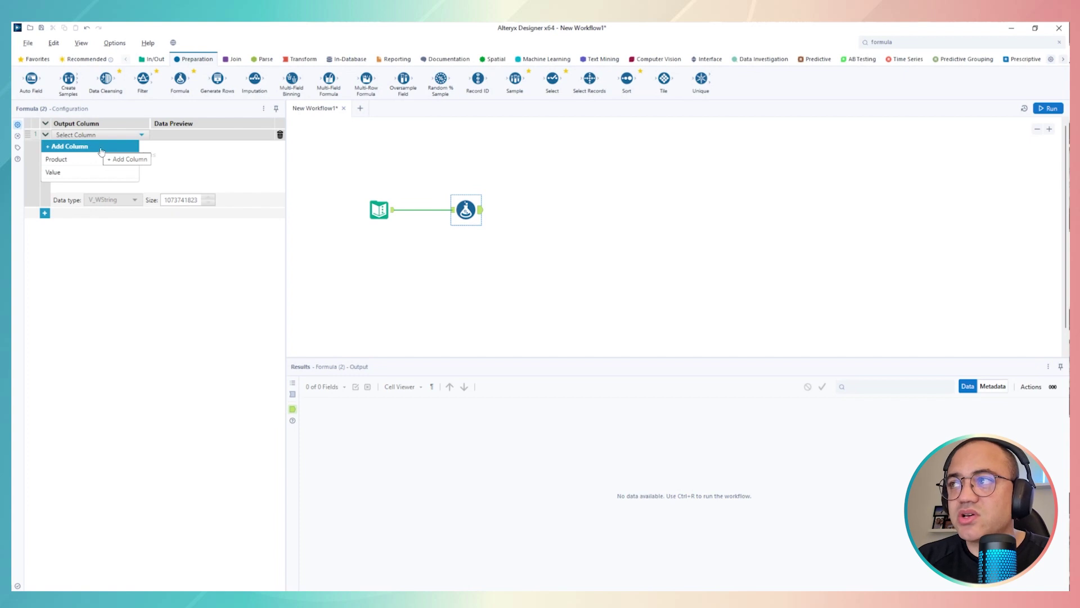
click(99, 147)
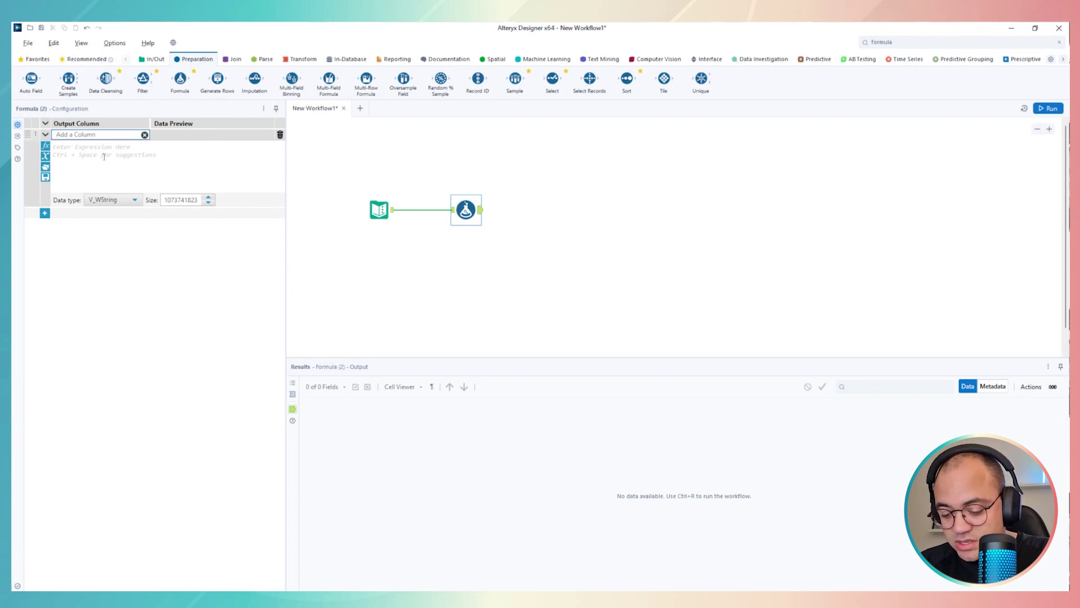
text(Pr)
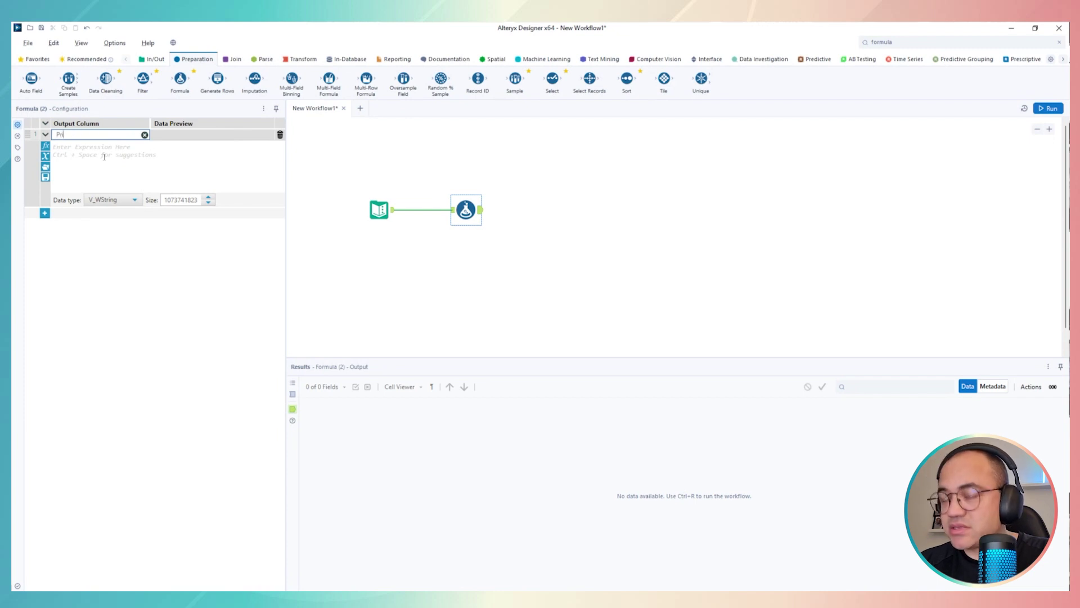
text(ice)
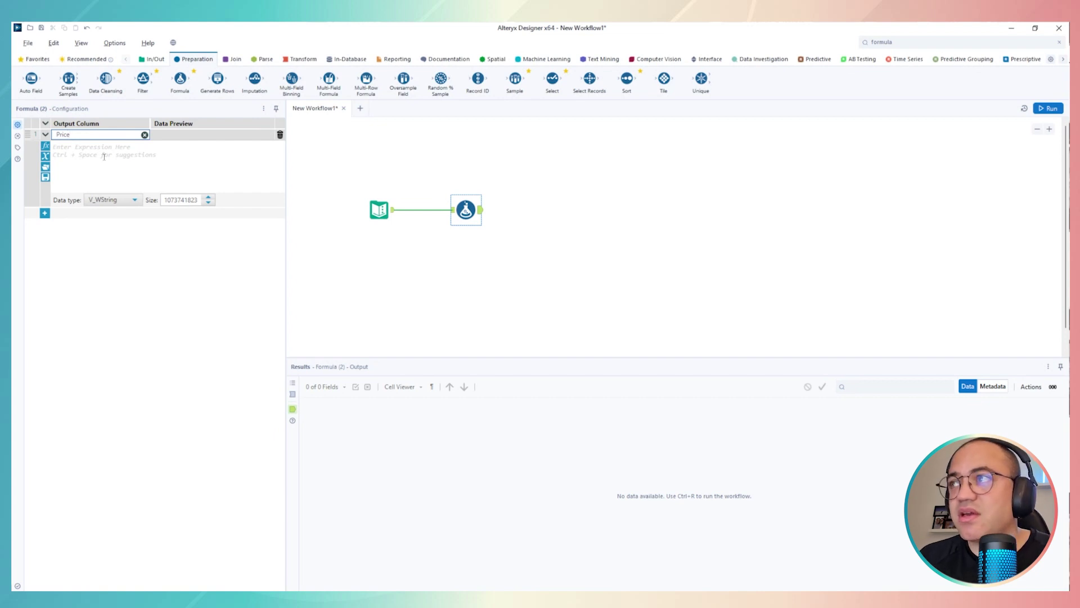
click(103, 157)
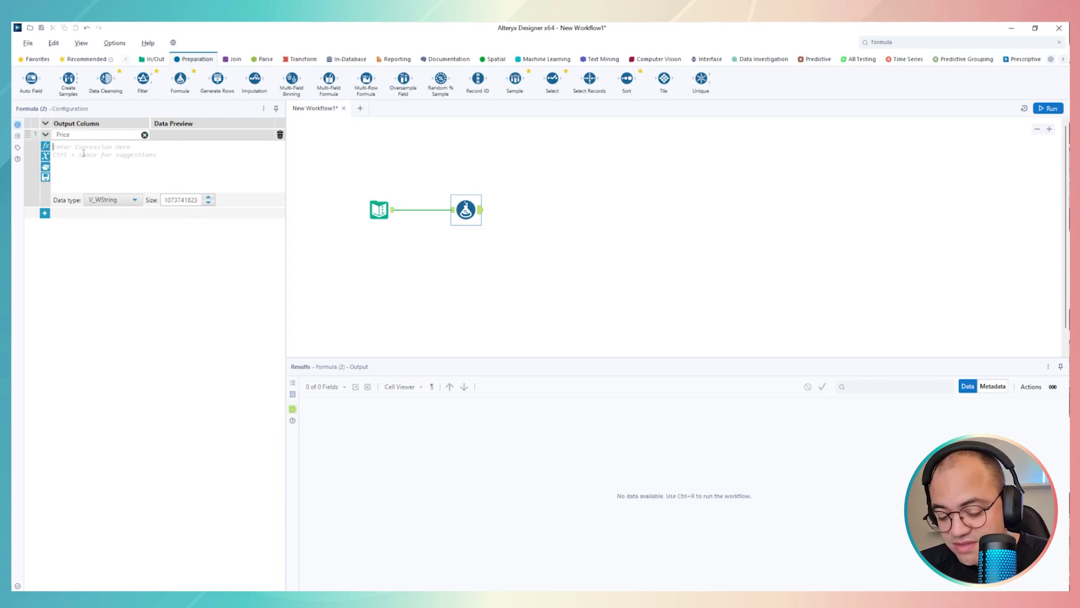
text(valeu)
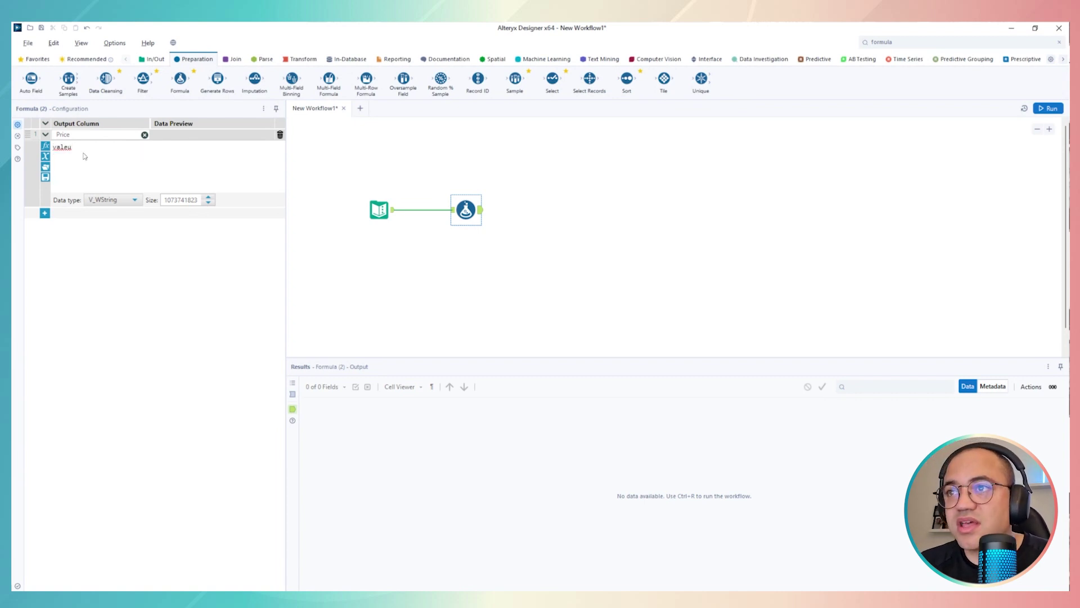
click(452, 209)
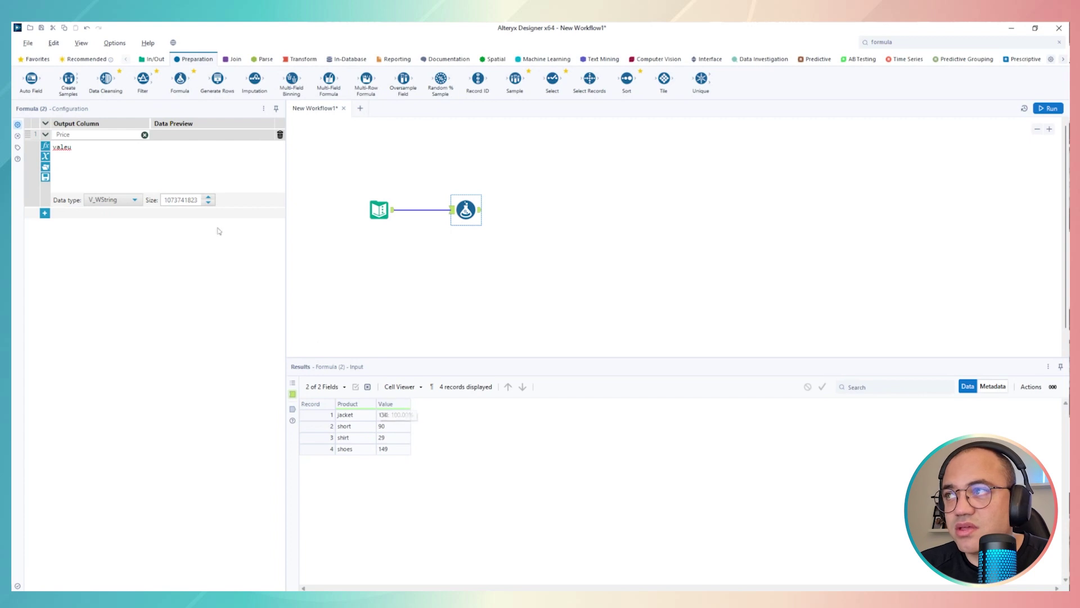
click(142, 158)
key(BackSpace)
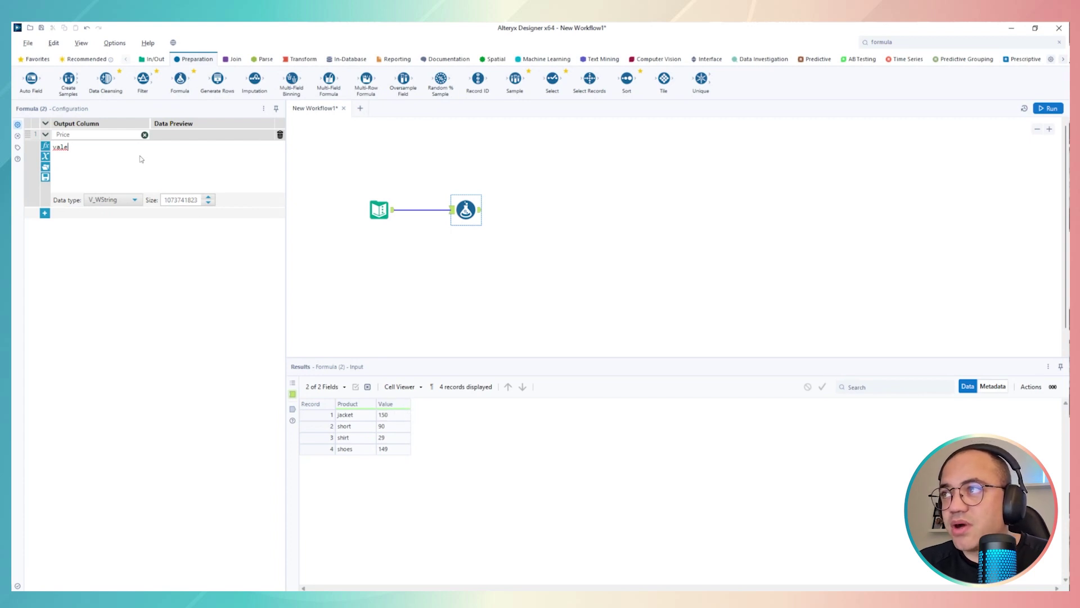
key(BackSpace)
text(ue)
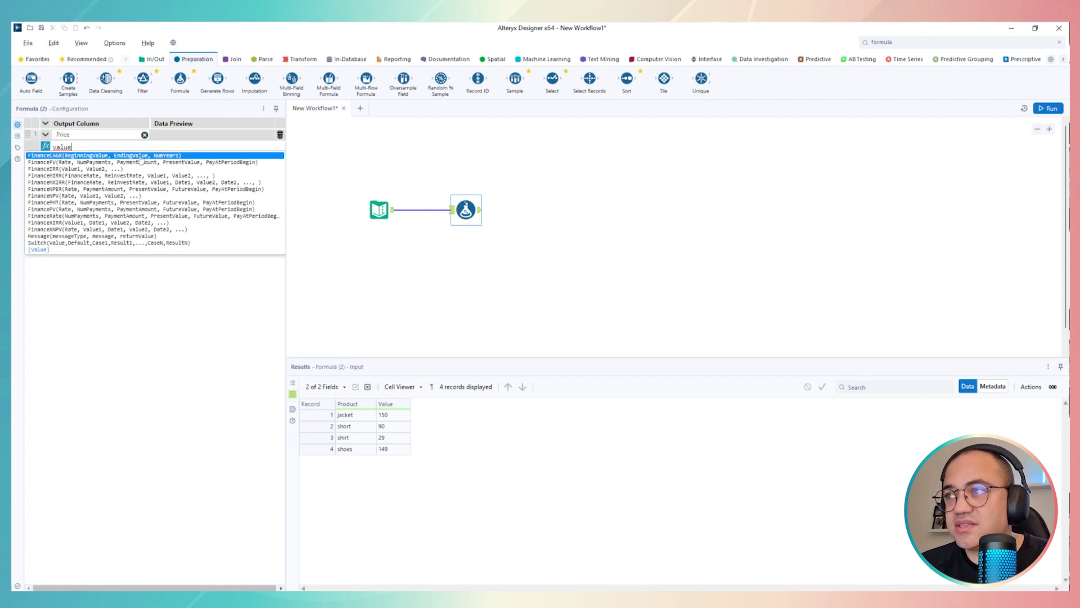
key(BackSpace)
key(BackSpace)
key(BackSpace)
key(BackSpace)
key(BackSpace)
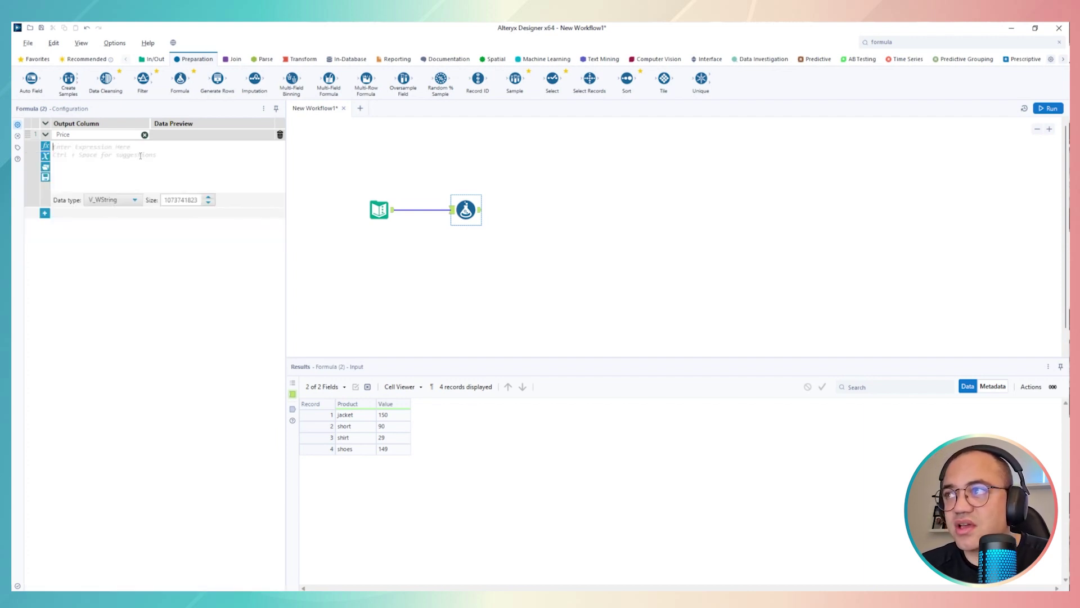
Enter "value" in the Price expression and insert the suggested [Value] field.
text(valeu)
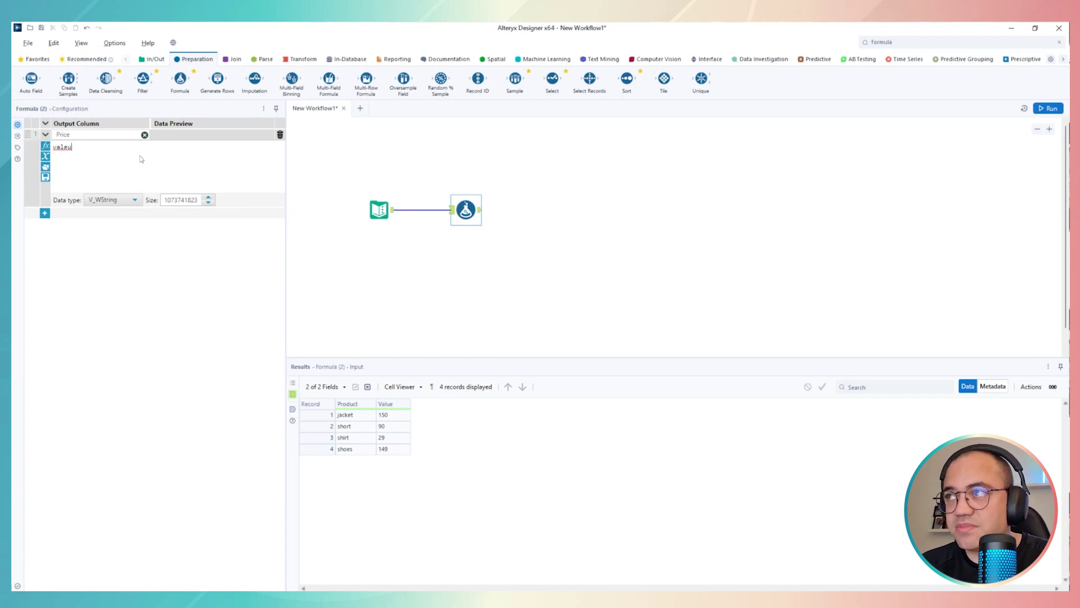
key(BackSpace)
key(BackSpace)
text(ue)
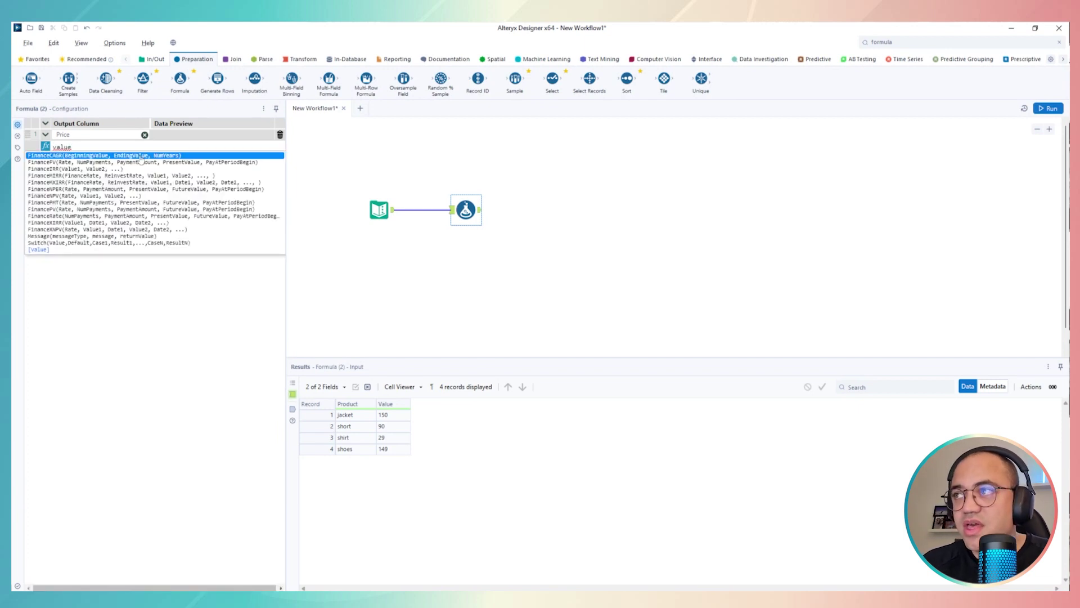
key(Down)
key(Down)
key(Down)
key(Down)
key(Down)
key(Down)
key(Down)
key(Down)
key(Down)
key(Down)
key(Down)
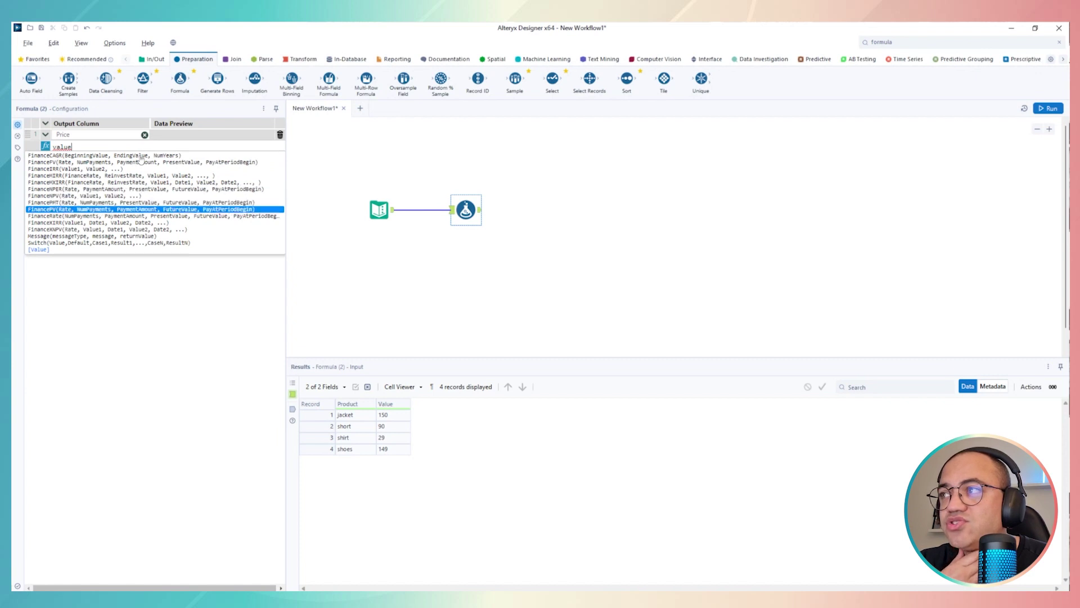
key(Down)
key(Down)
key(Down)
key(Up)
key(Up)
key(Up)
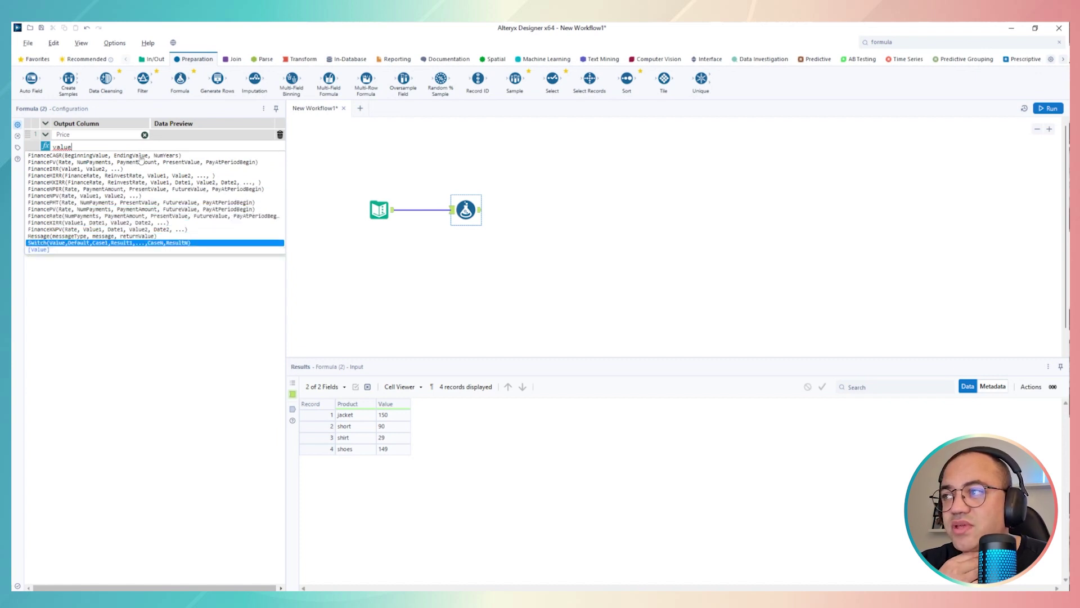
key(Down)
key(Down)
key(Down)
key(Up)
key(Up)
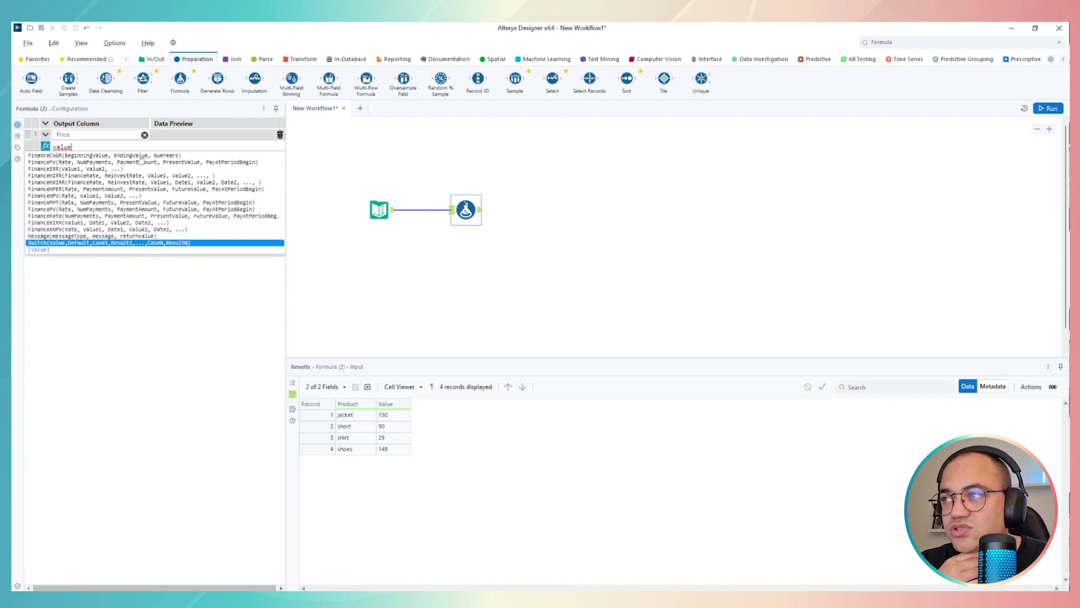
key(Down)
key(Down)
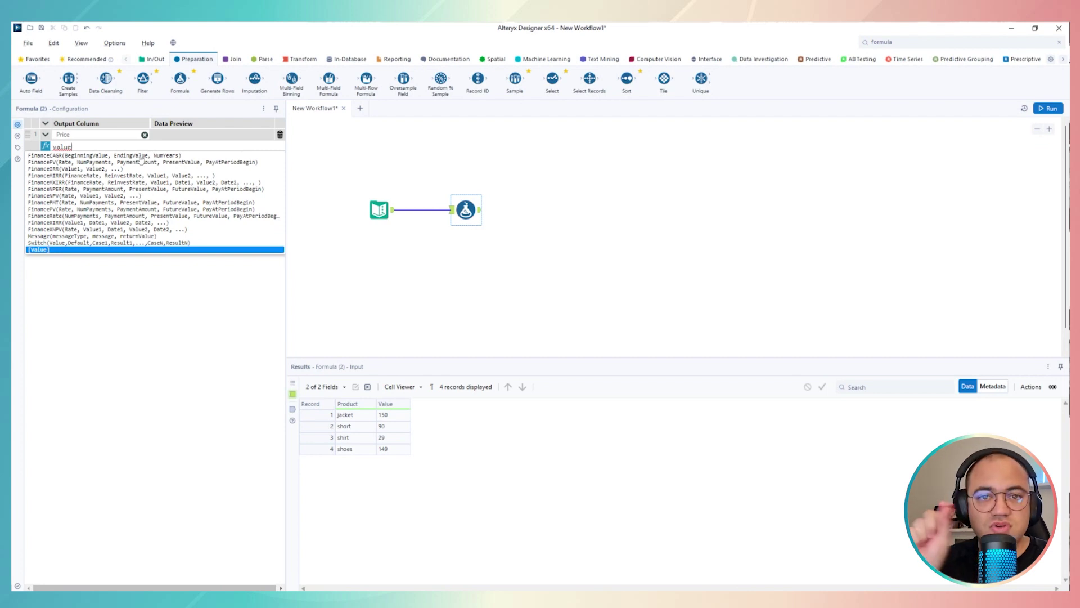
key(Up)
key(Up)
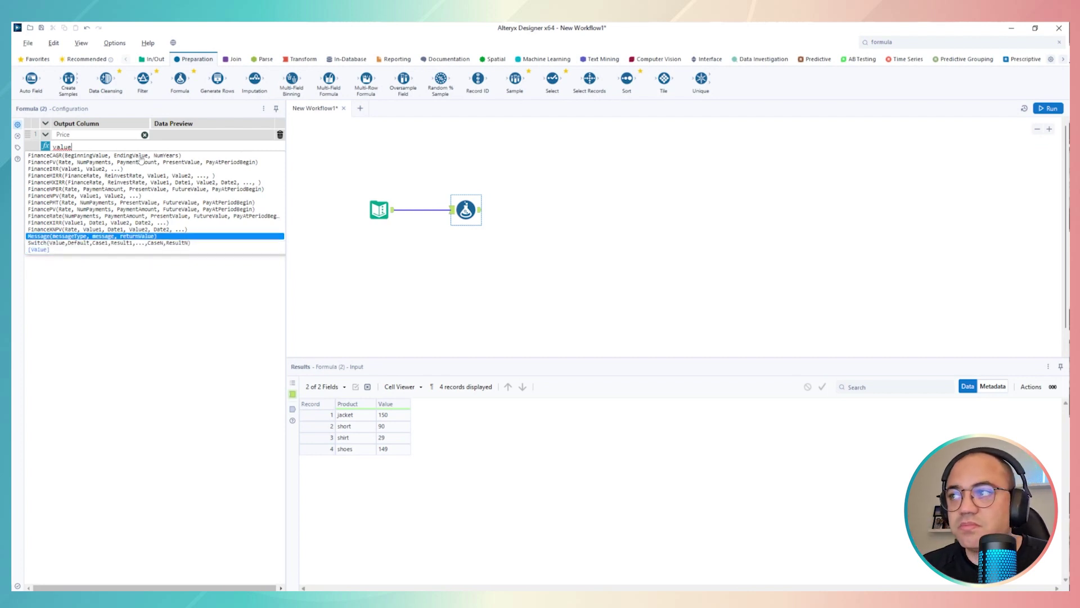
key(Down)
key(Down)
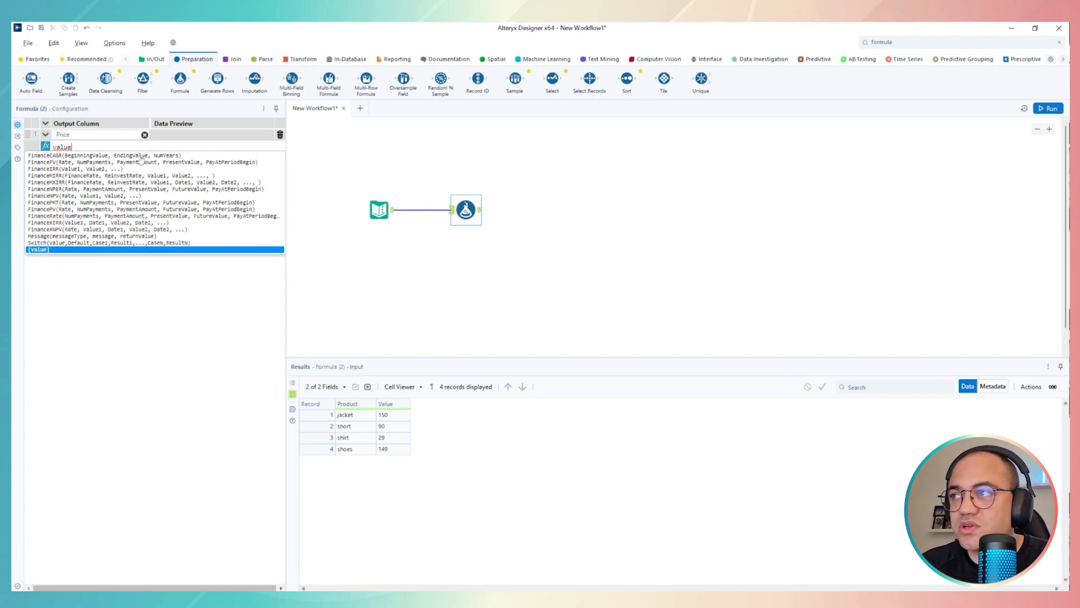
key(Return)
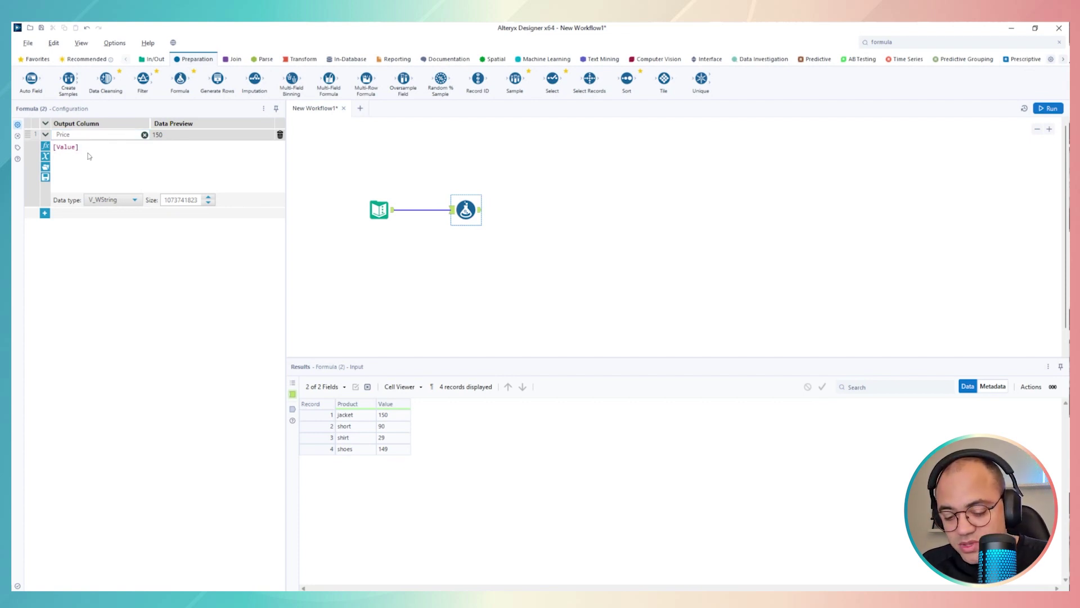
Multiply the field by 2 so the Price expression reads [Value]*2.
text(*2)
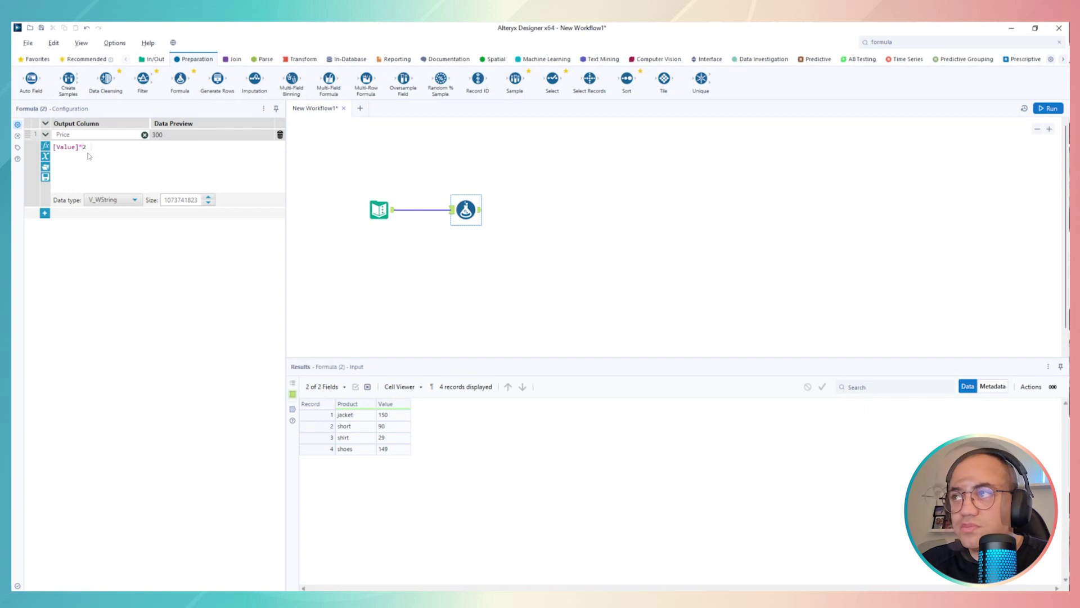
key(BackSpace)
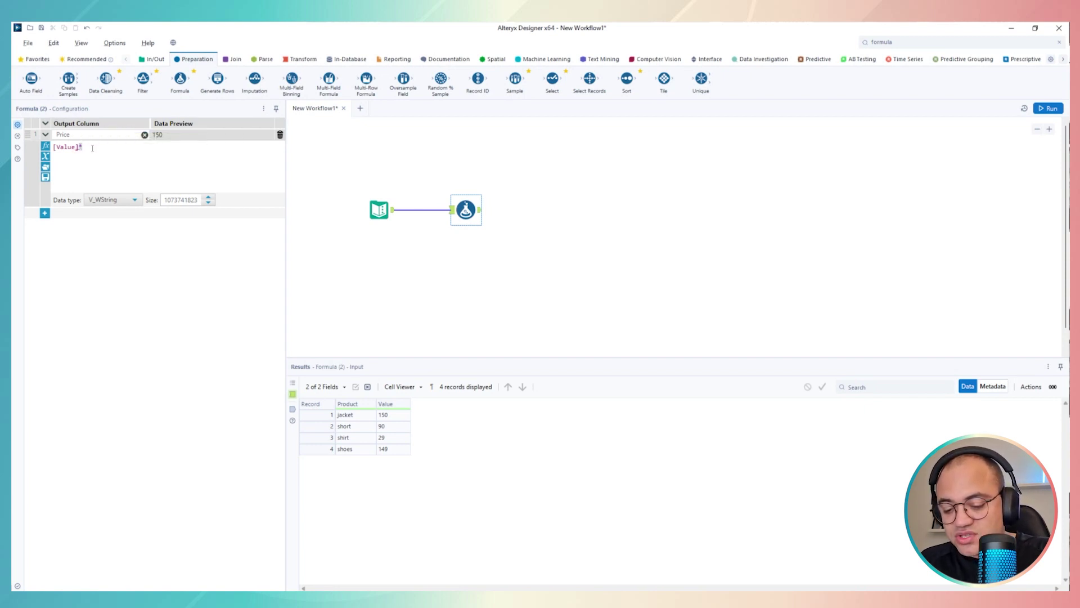
text(*)
key(BackSpace)
key(BackSpace)
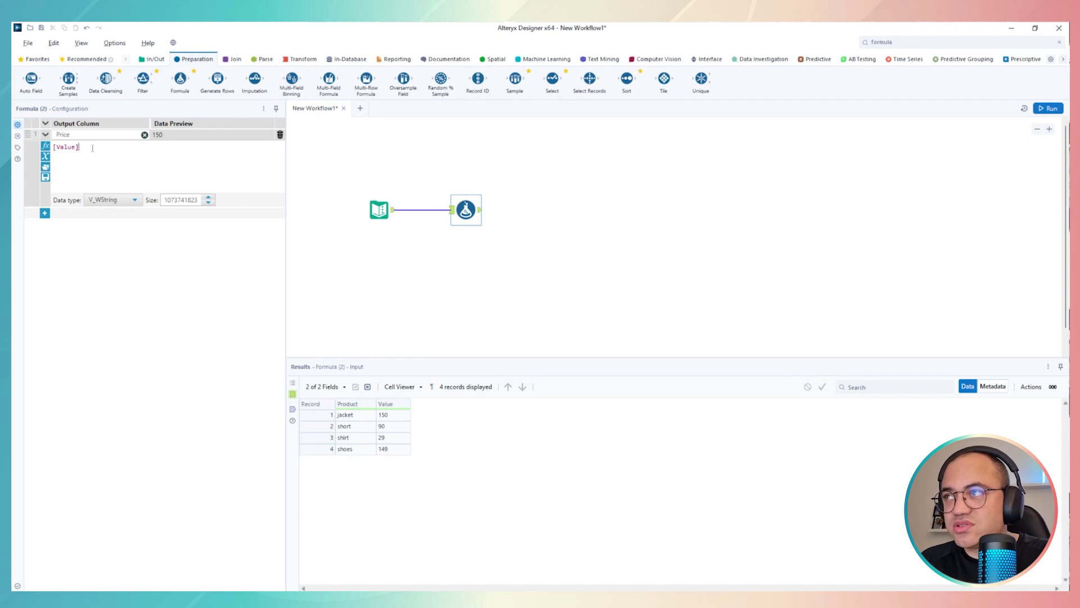
text(*)
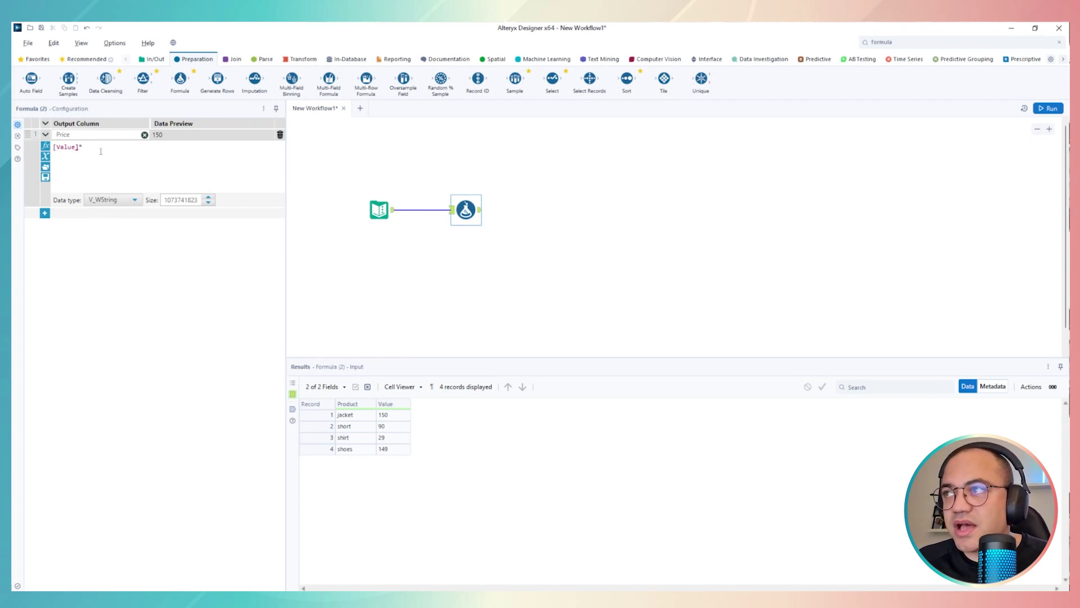
text(2)
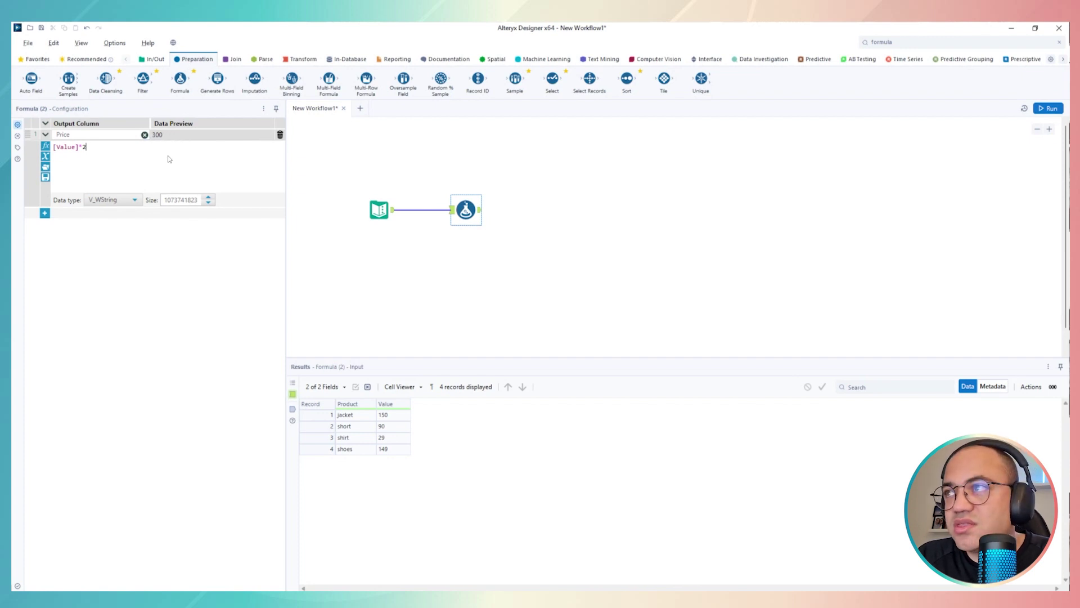
drag(71, 147, 53, 147)
click(103, 146)
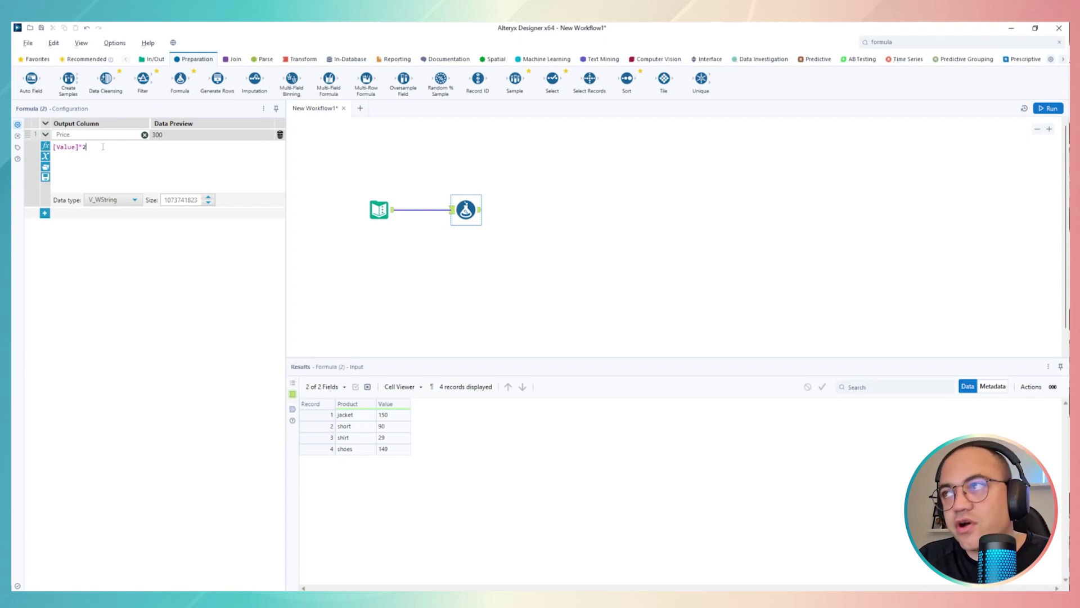
mouse_move(86, 147)
mouse_down()
mouse_move(52, 147)
mouse_move(86, 147)
mouse_up()
click(55, 148)
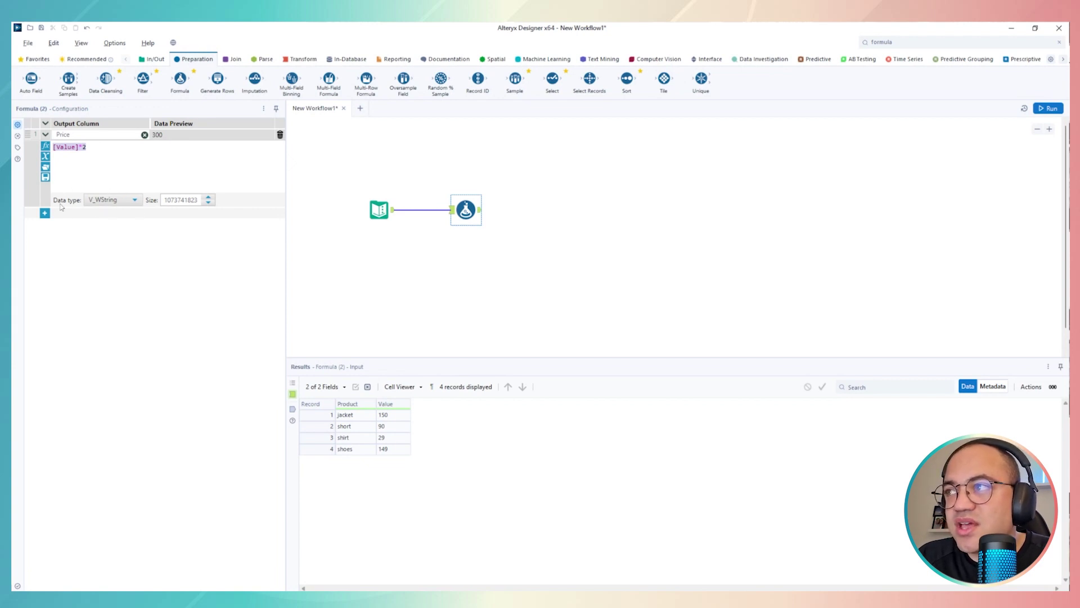
click(72, 185)
drag(87, 148, 53, 147)
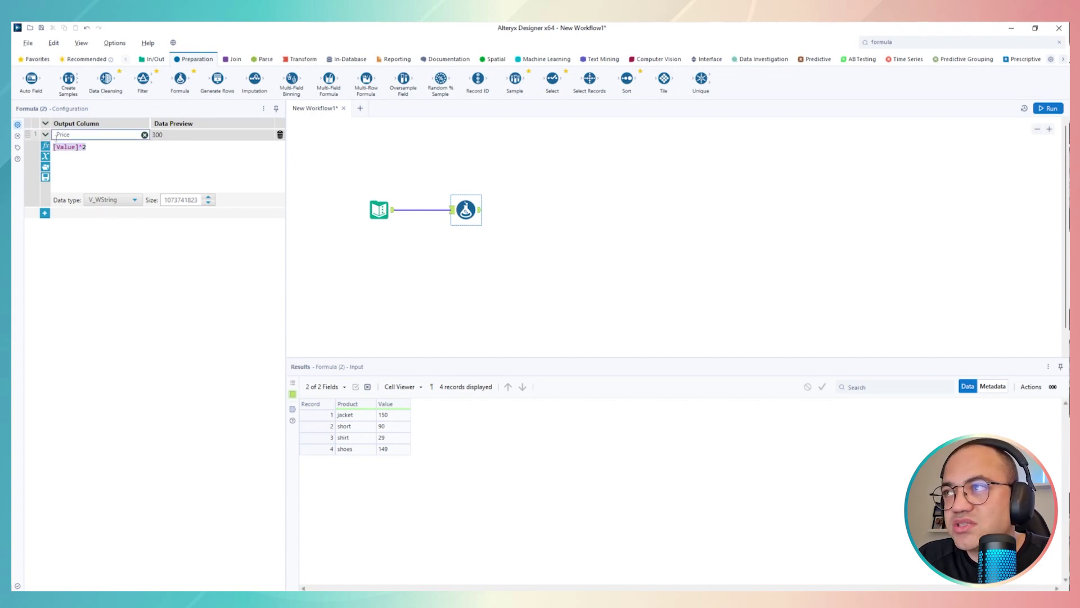
click(97, 147)
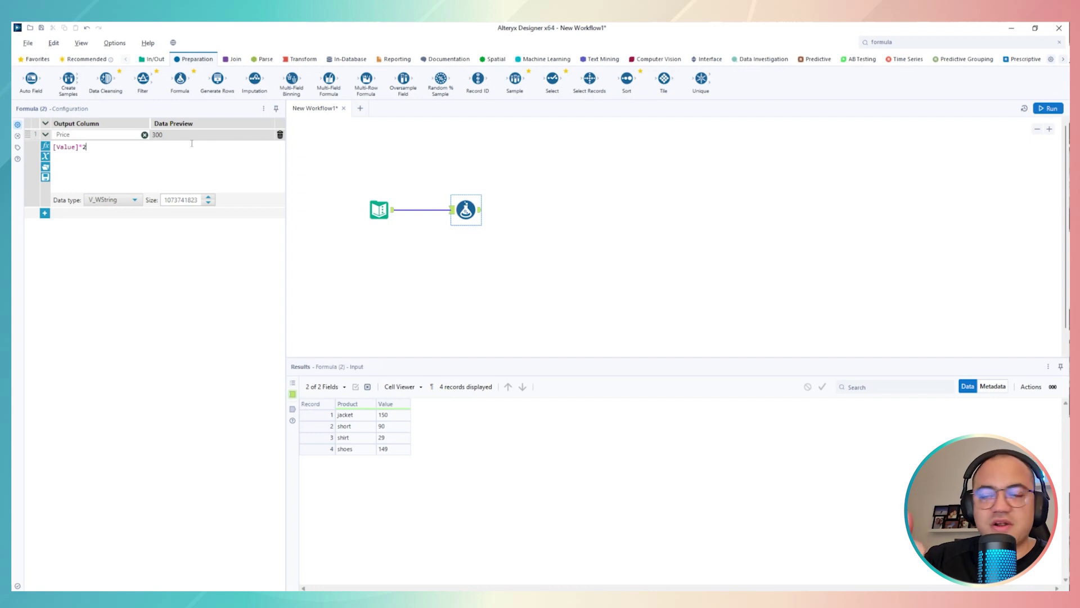
Set the Price column's data type to Int16.
click(113, 201)
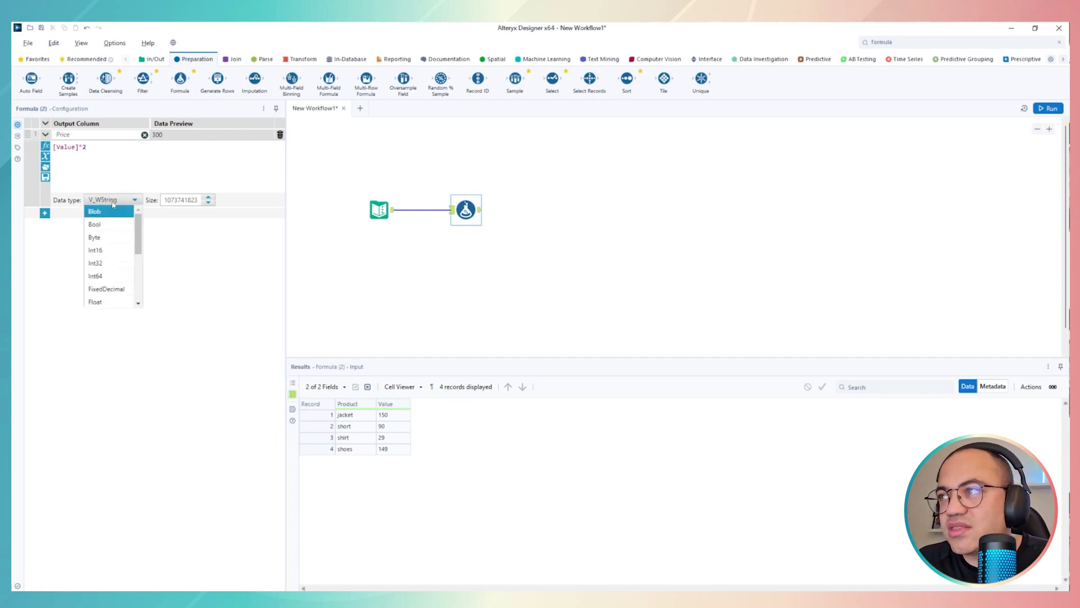
scroll(110, 259, down, 3)
scroll(109, 259, up, 3)
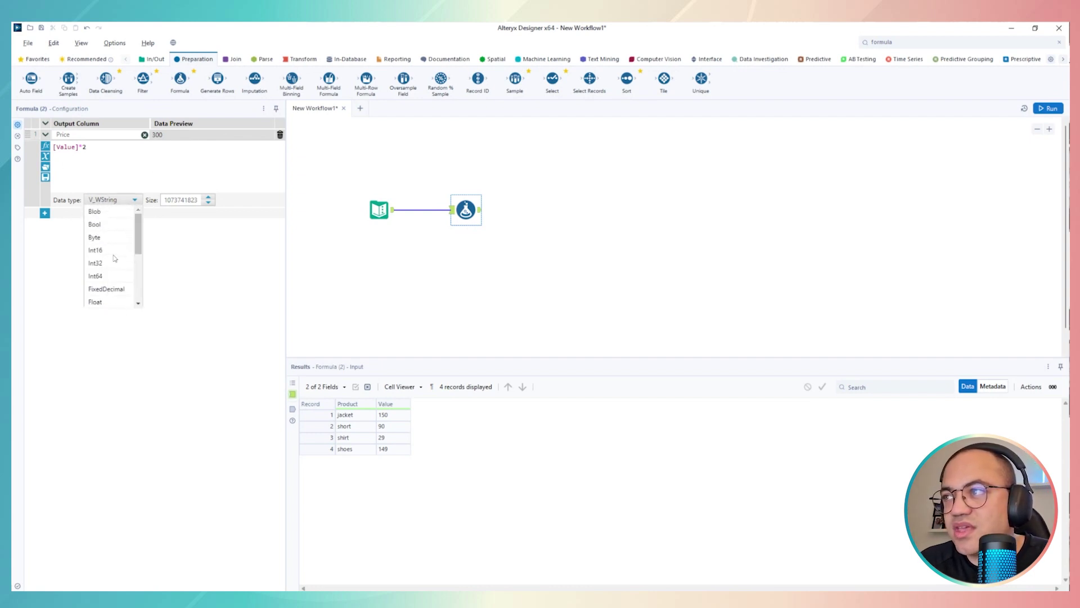
scroll(118, 269, down, 3)
scroll(118, 281, up, 3)
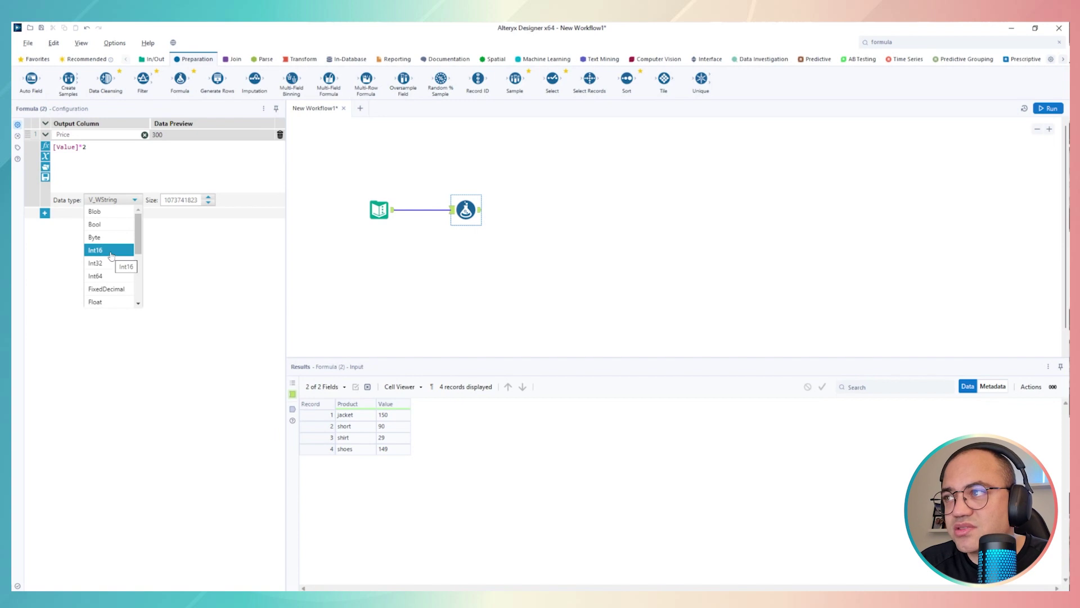
click(111, 255)
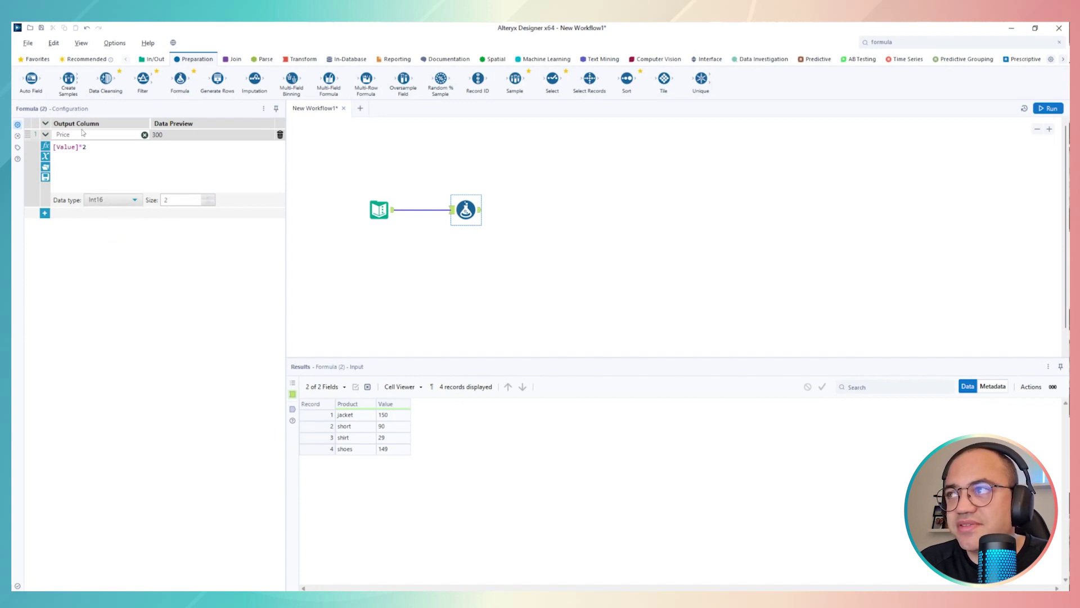
Run the workflow, show the Formula tool's output data and select the jacket row's Value cell.
click(1047, 110)
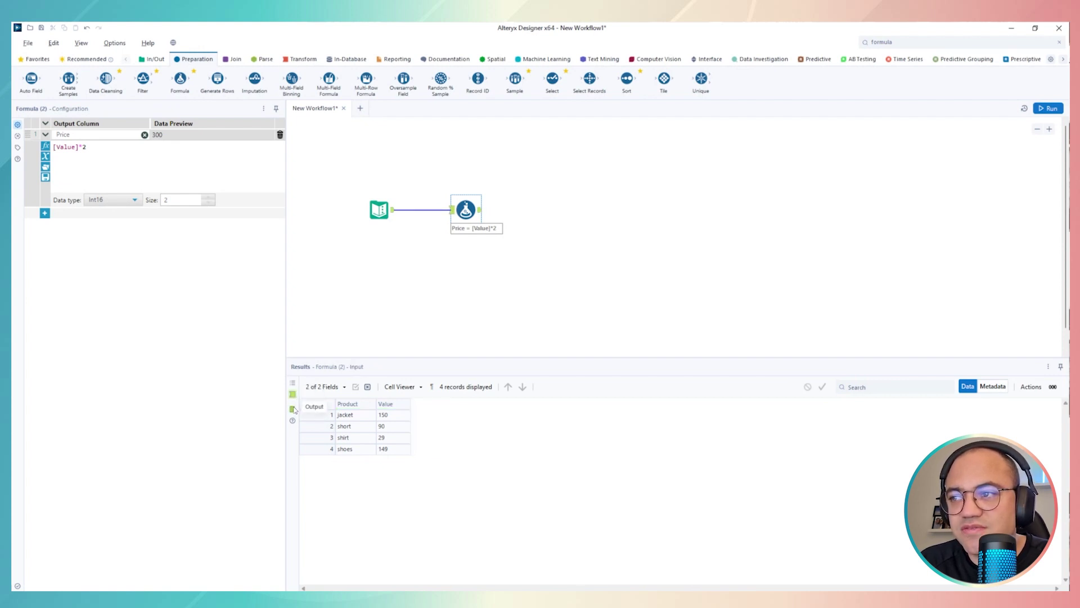
click(293, 409)
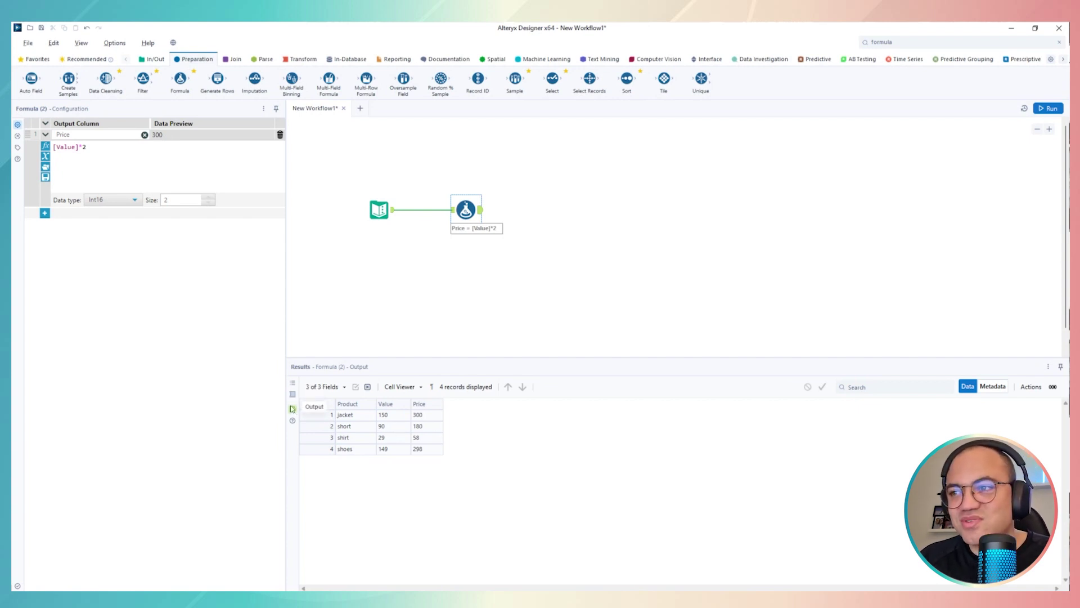
click(359, 417)
click(382, 419)
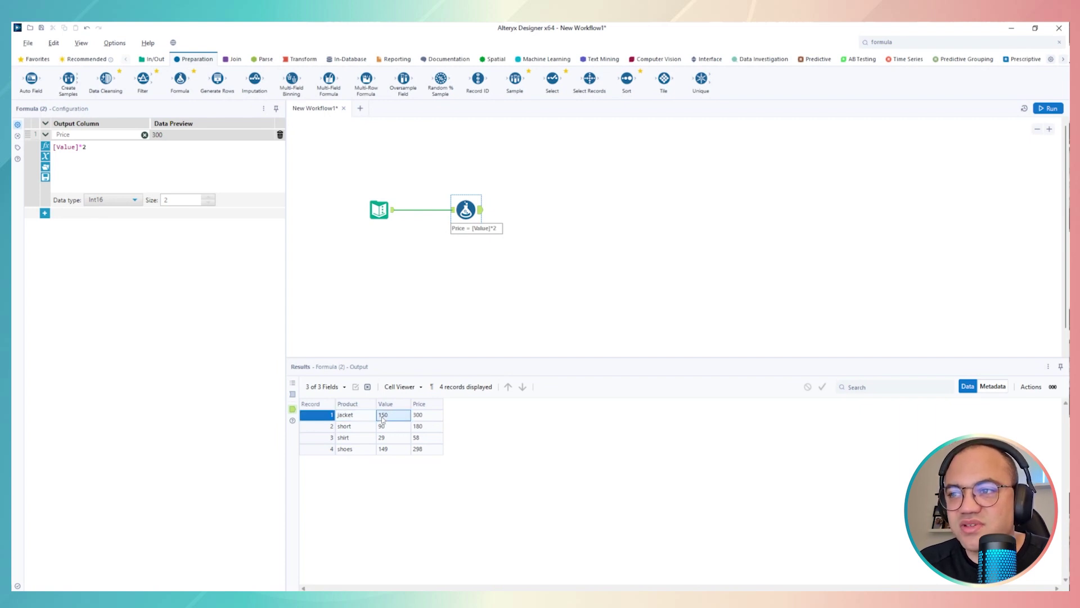
Compare the jacket row's Value and Price cells in the Formula tool's output data.
click(418, 420)
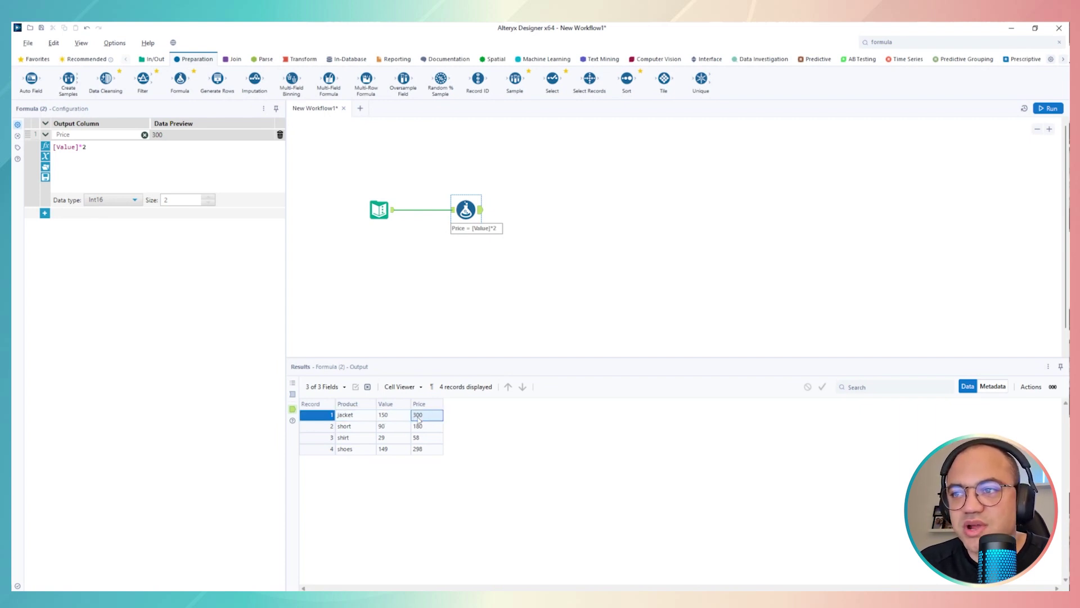
click(385, 429)
click(398, 417)
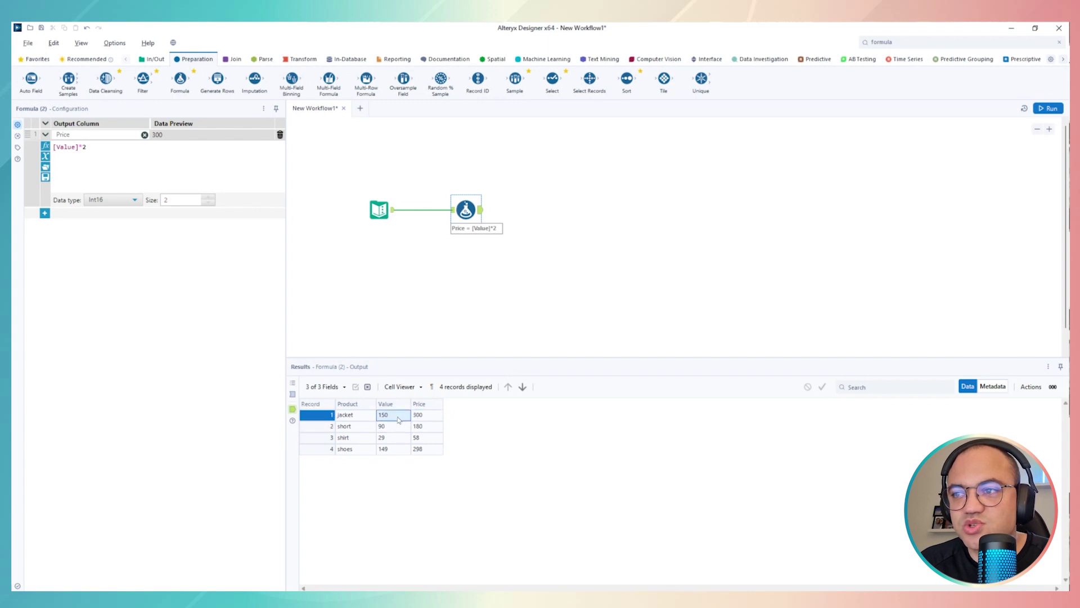
click(420, 420)
click(385, 417)
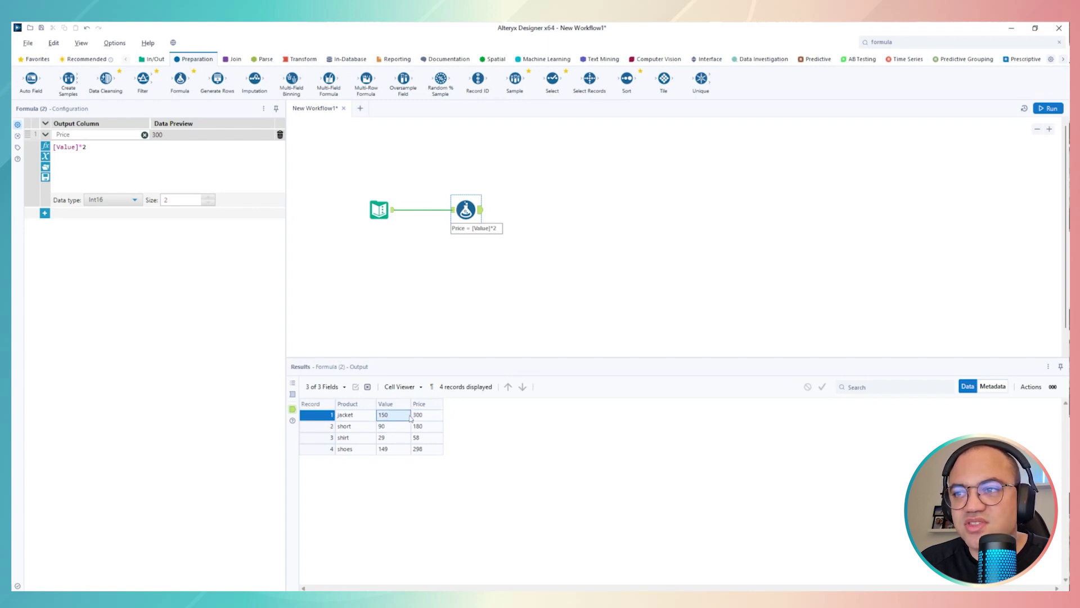
click(419, 419)
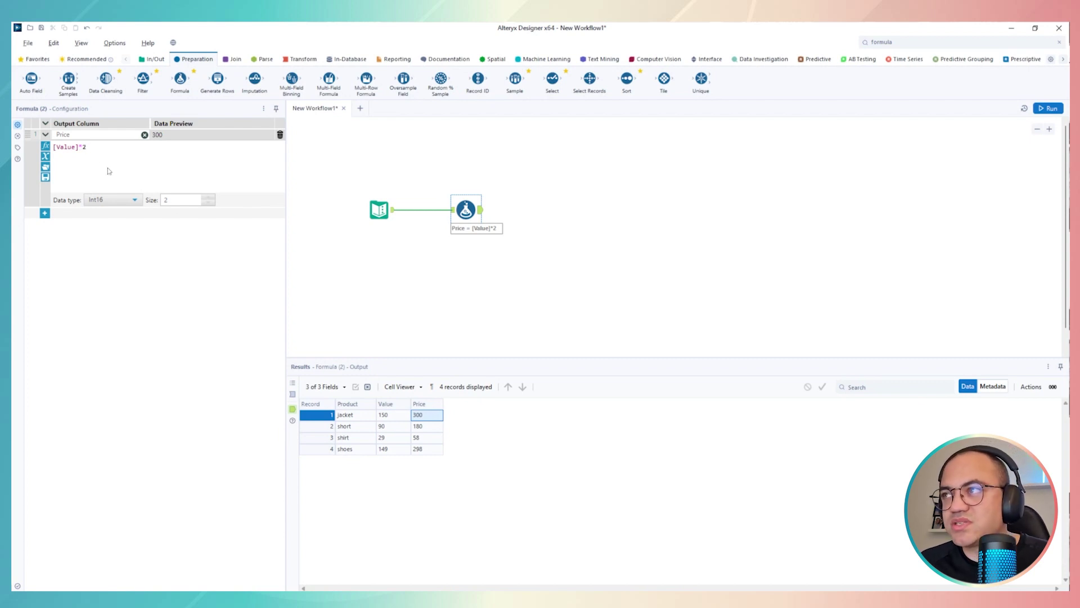
Change the Price expression to [Value]+2 and run the workflow.
key(Left)
key(BackSpace)
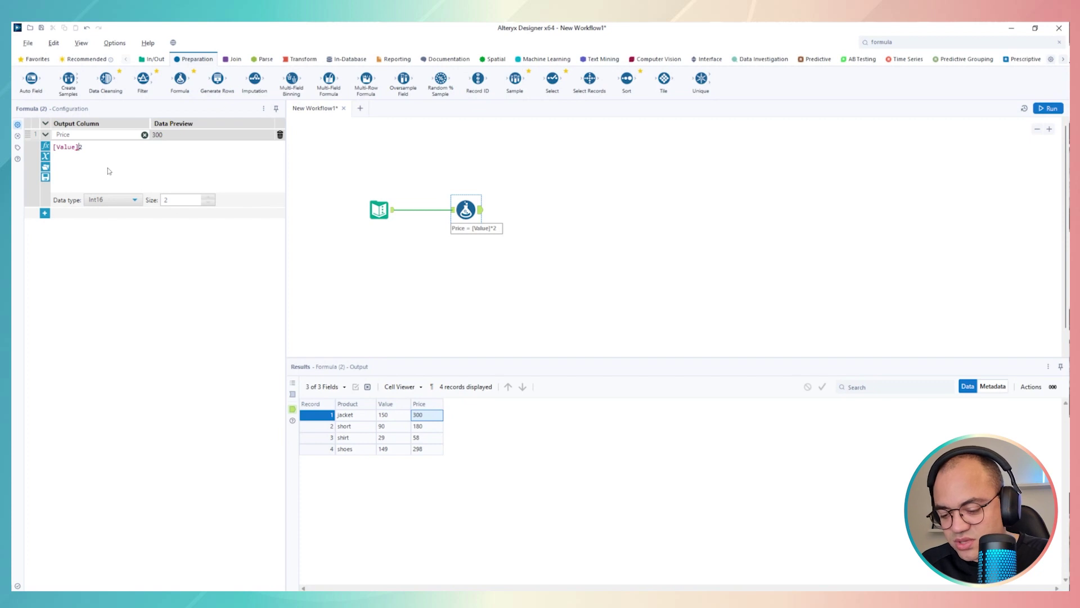
text(+)
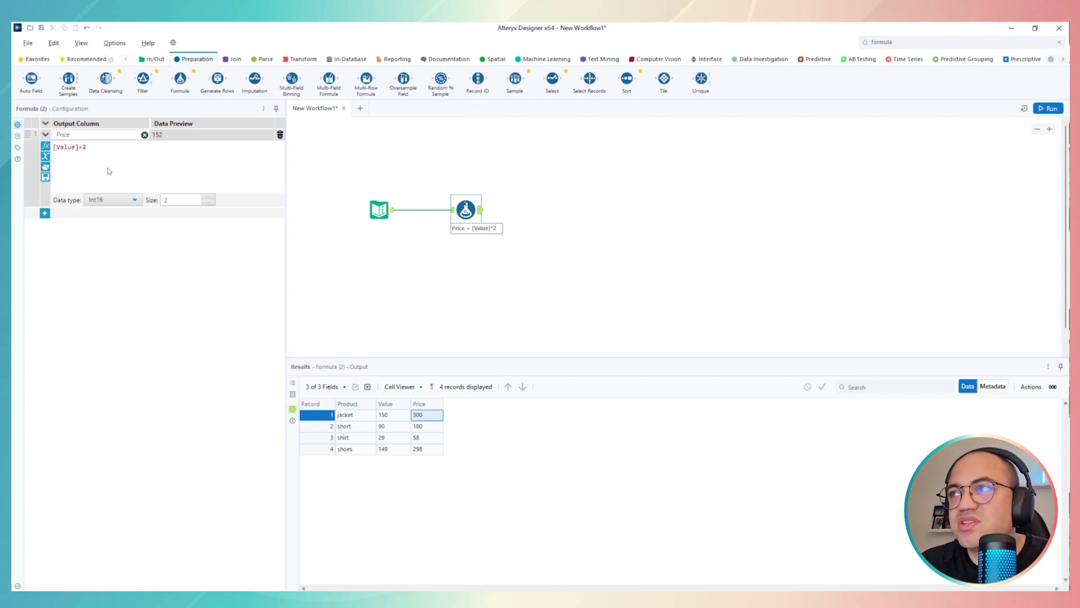
click(1049, 108)
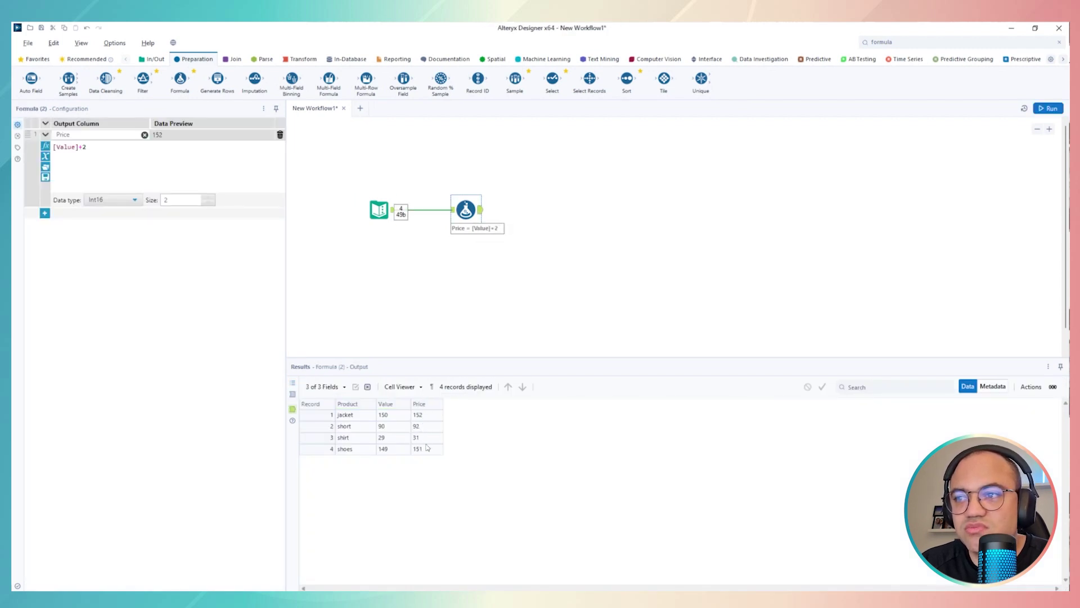
Replace the plus operator so the Price expression reads [Value]-2, and run the workflow.
click(79, 147)
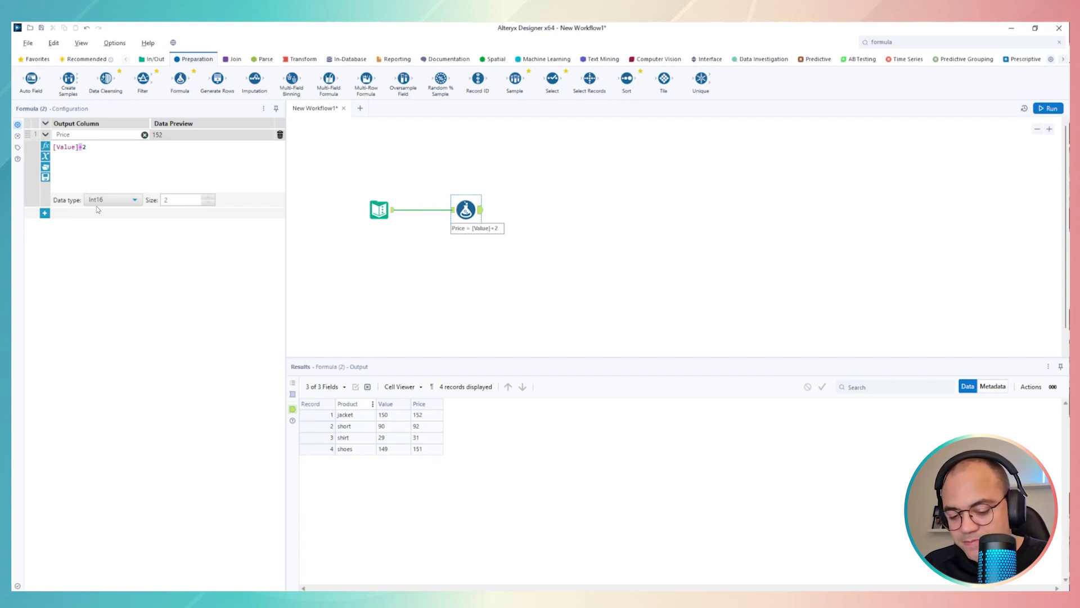
text(-)
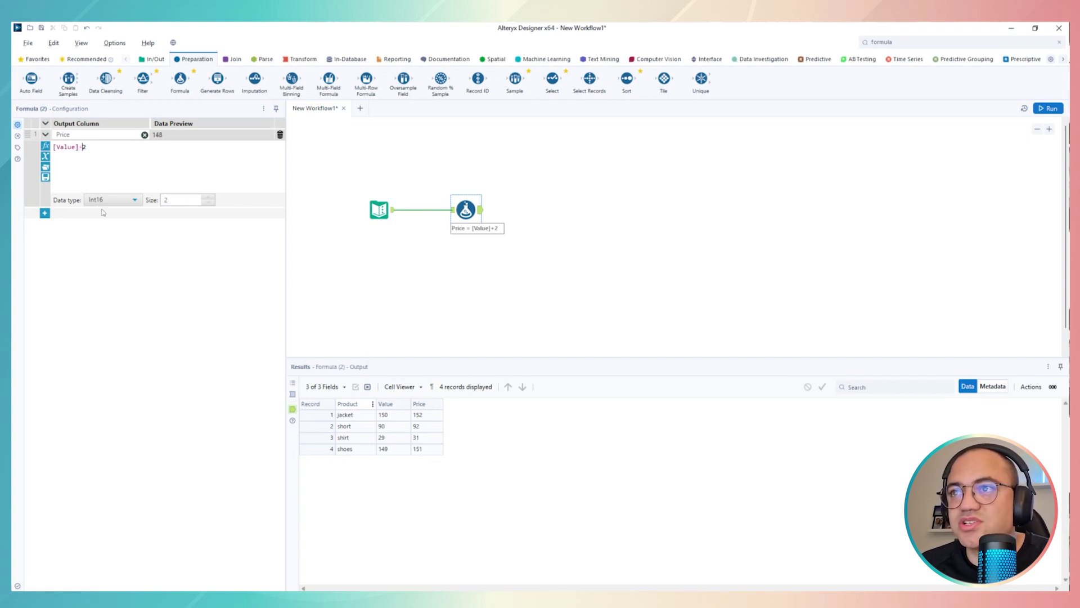
click(1048, 108)
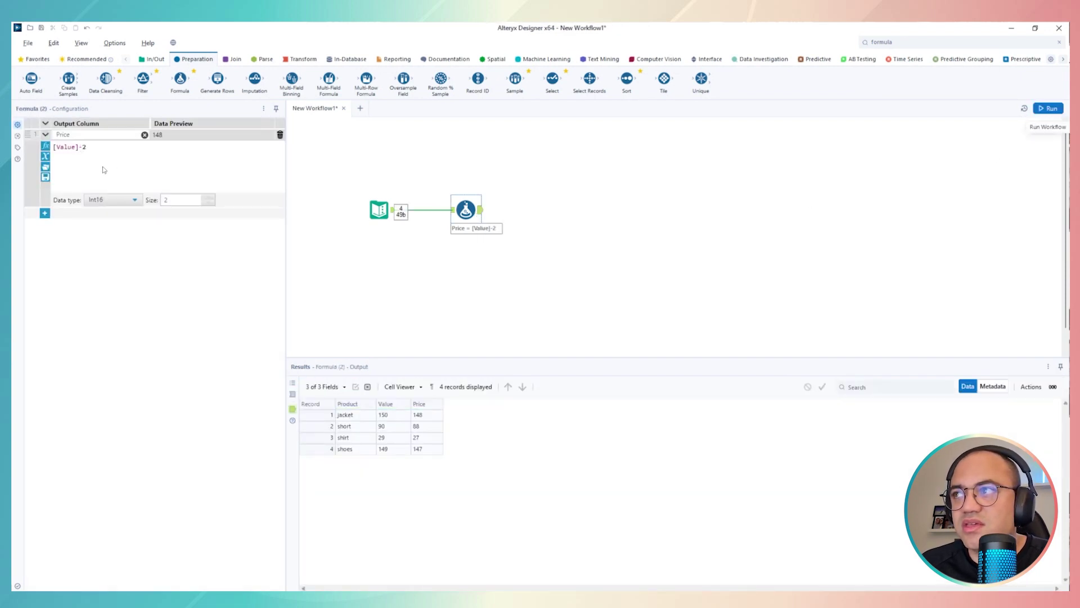
Change the Price expression to the division [Value]/2 and run the workflow.
click(103, 169)
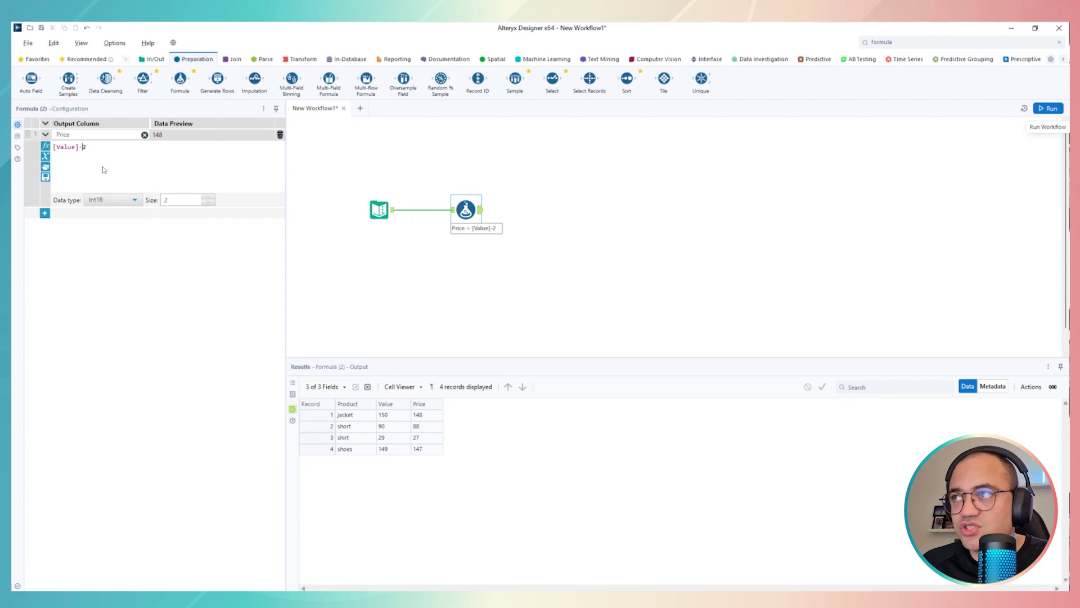
key(BackSpace)
key(BackSpace)
text(/2)
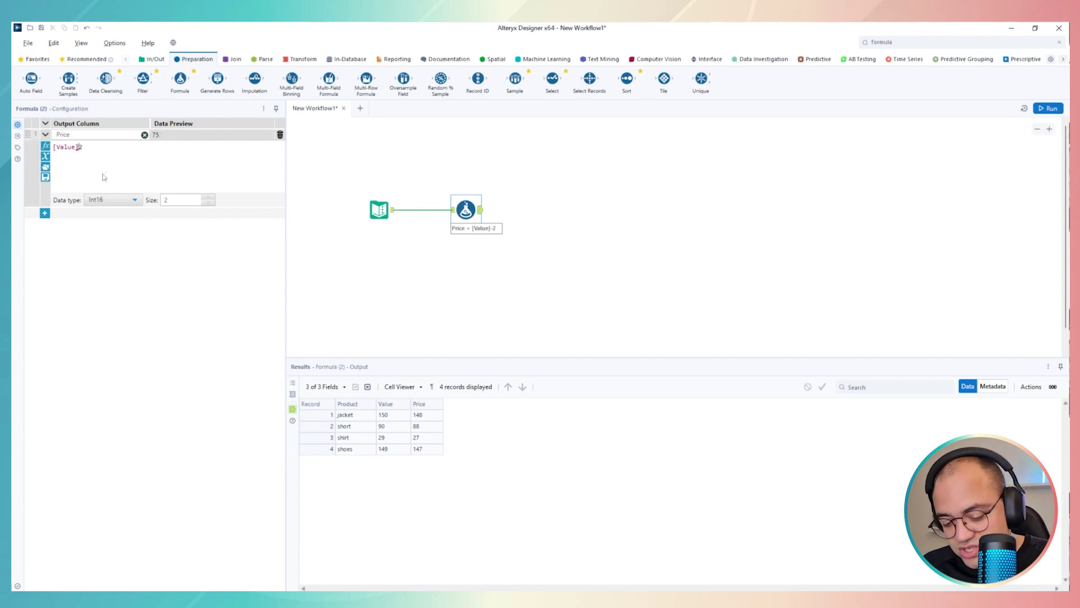
key(ctrl+r)
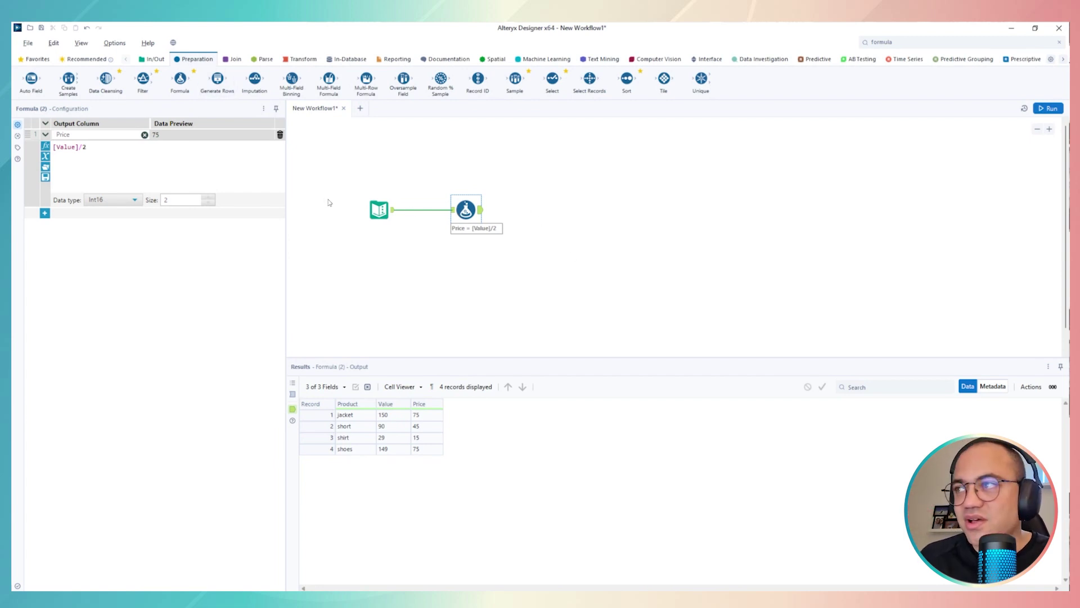
Add a second expression to the Formula tool with the existing Product column as its output column.
click(45, 215)
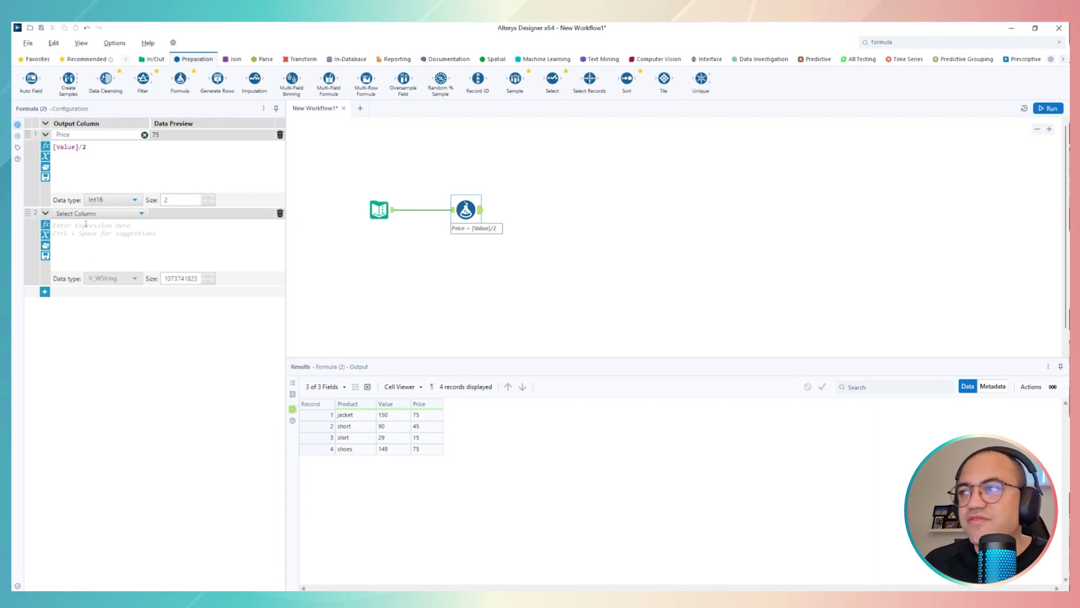
click(91, 213)
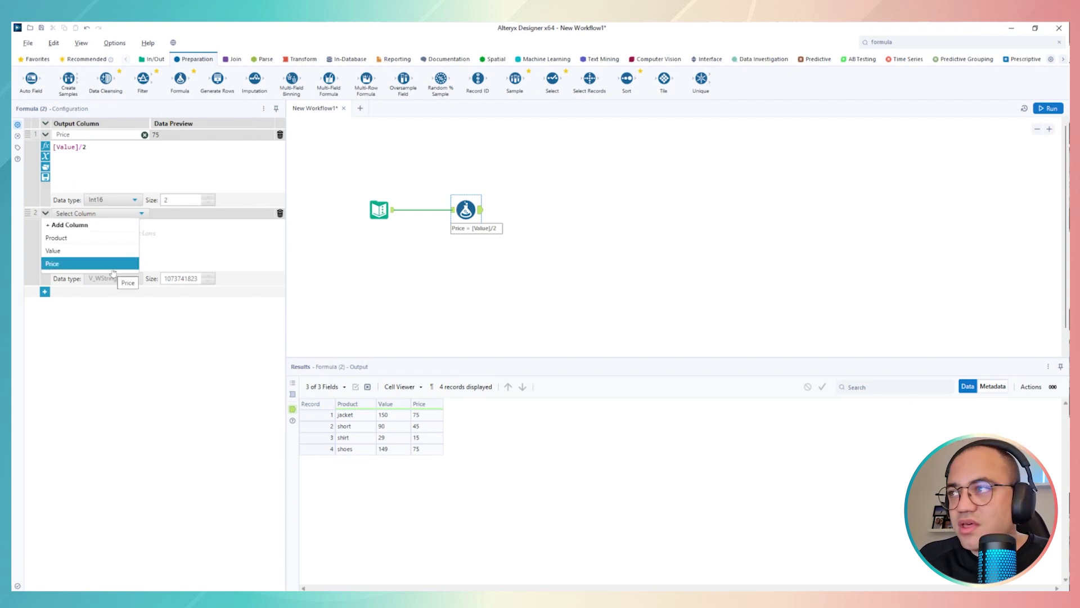
click(76, 238)
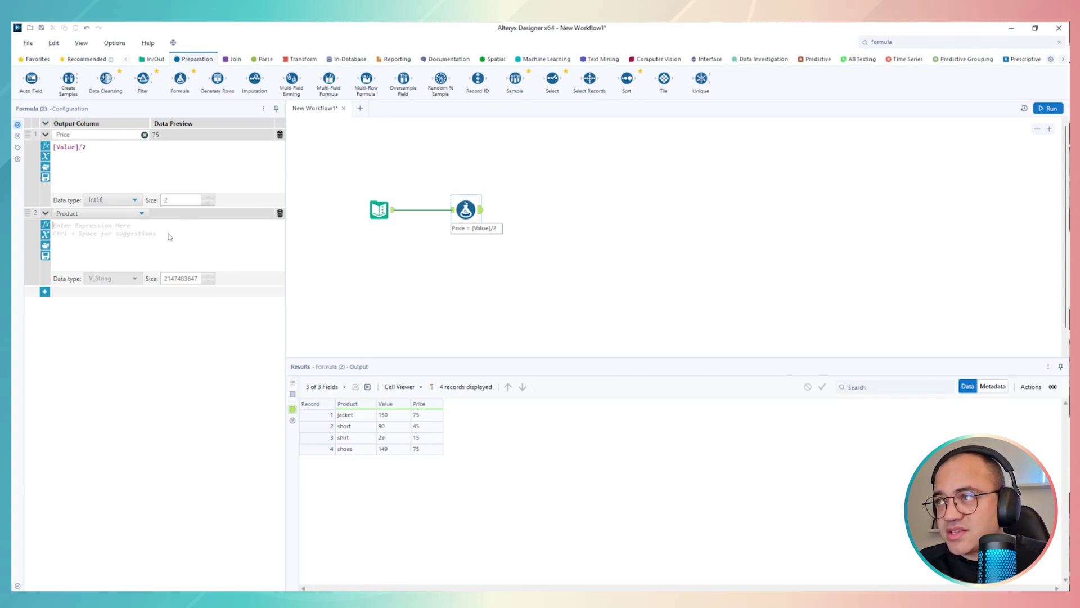
Insert the suggested Uppercase function in the Product expression and select its String placeholder.
text(Upp)
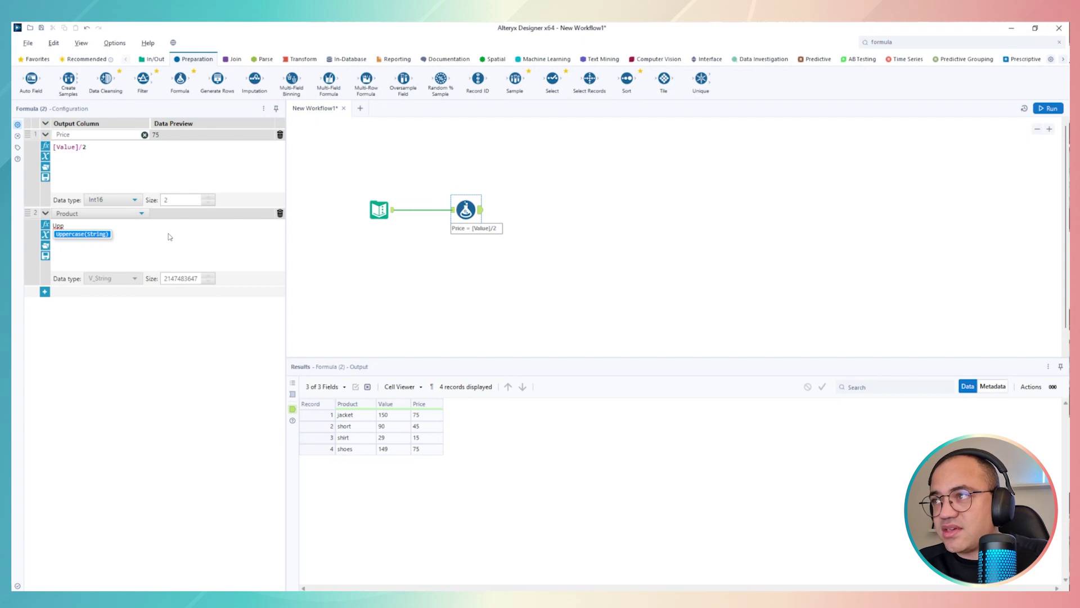
double_click(77, 240)
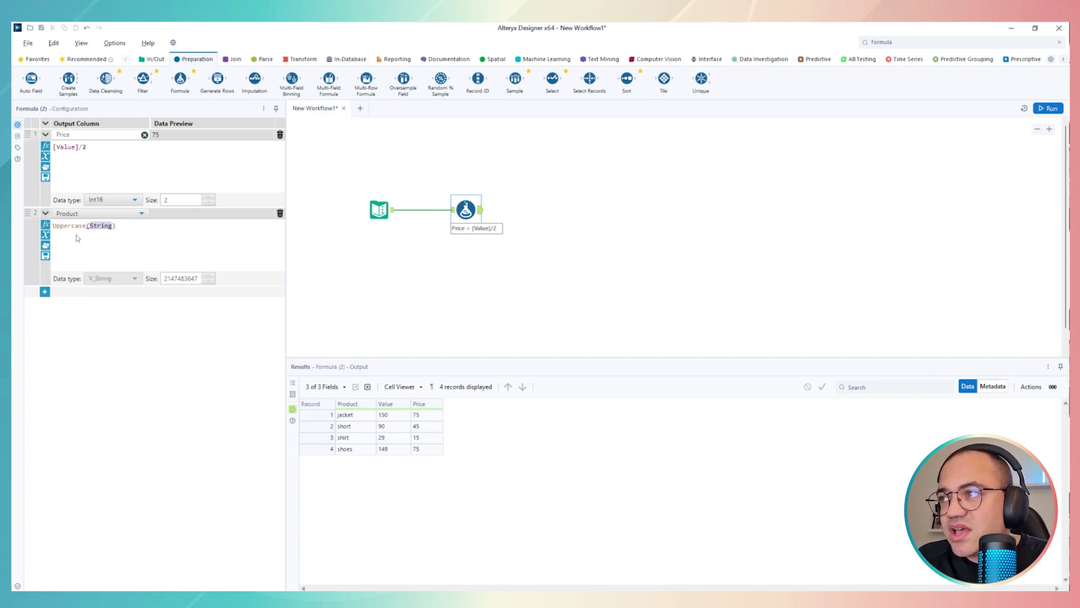
drag(89, 225, 113, 226)
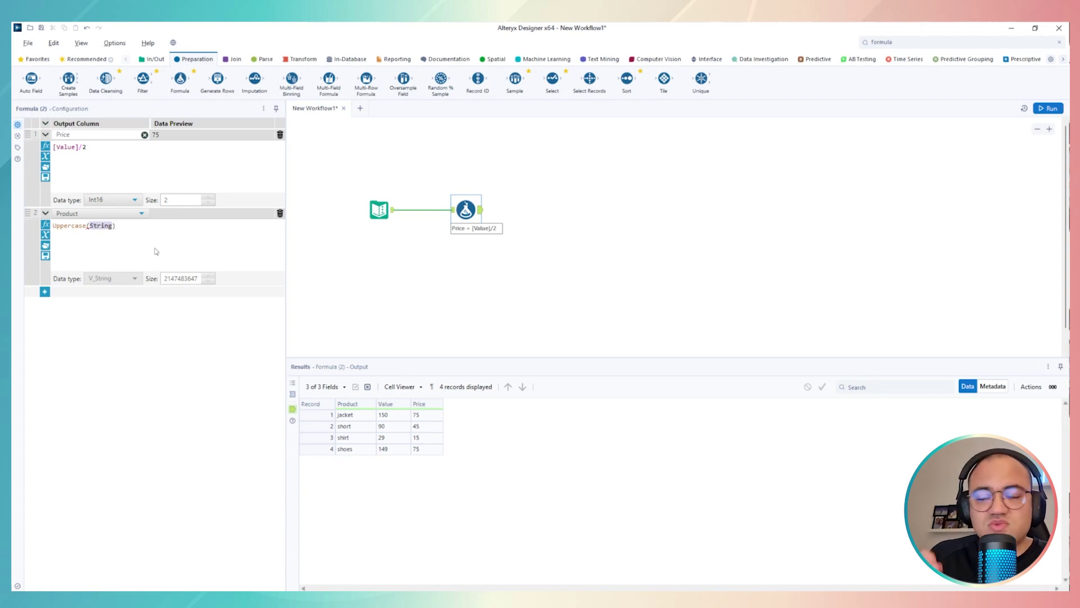
click(115, 227)
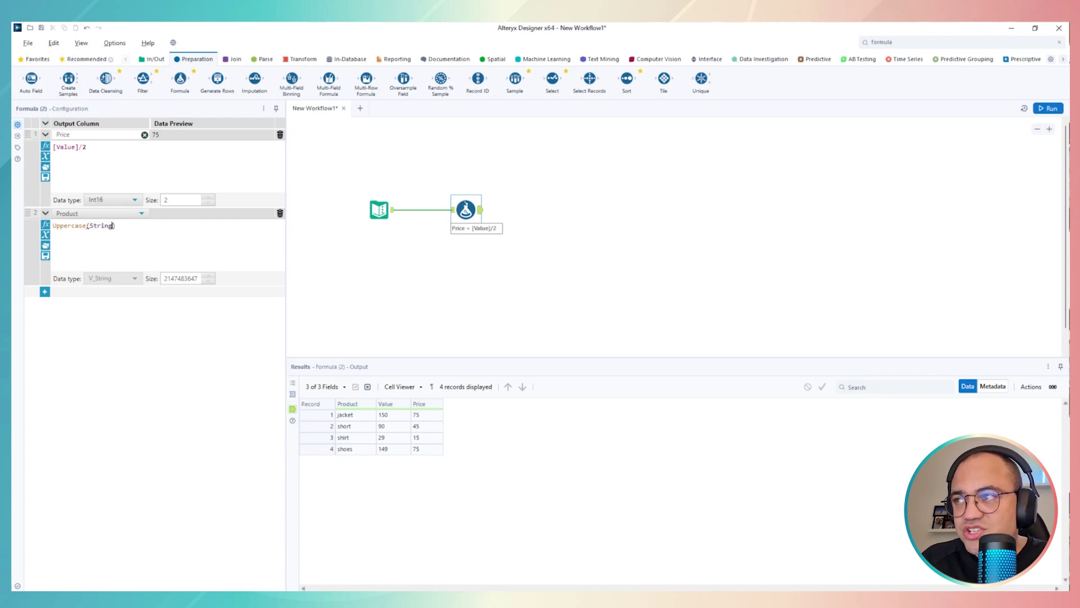
drag(112, 226, 94, 225)
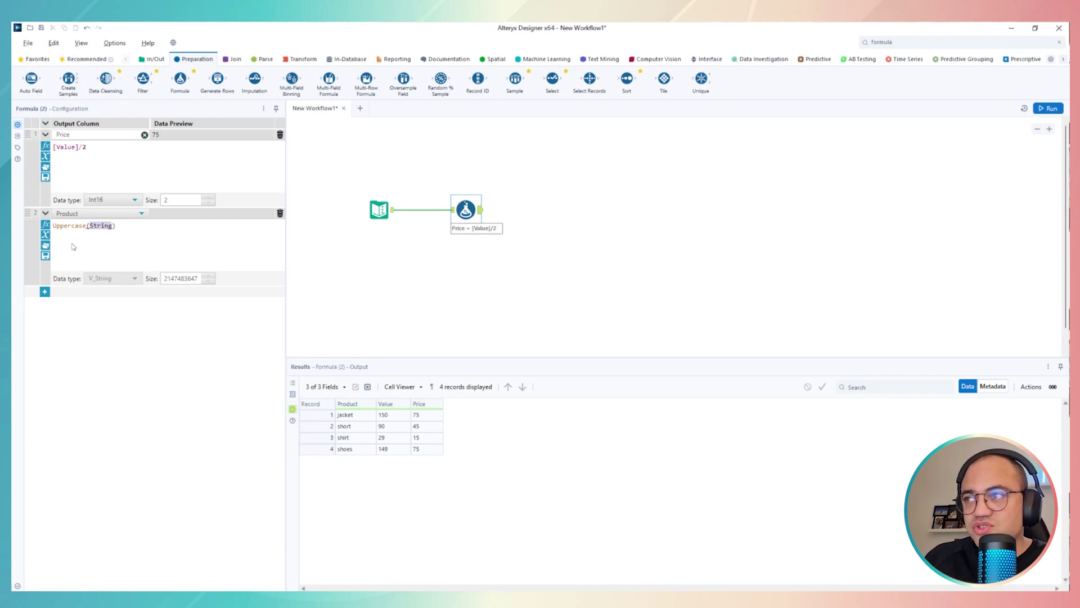
click(89, 235)
drag(88, 226, 113, 226)
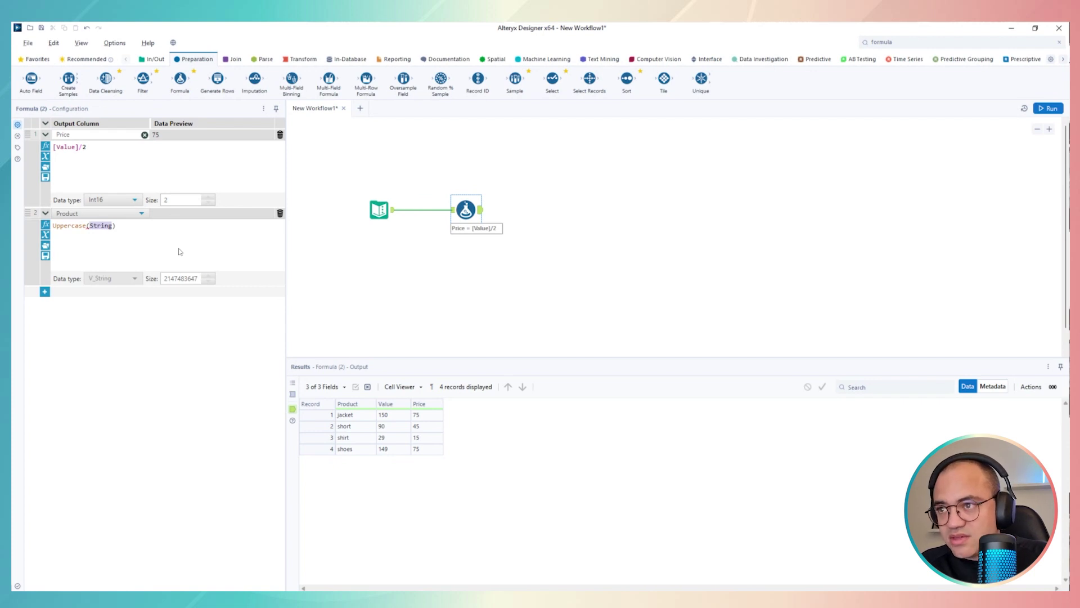
Replace the placeholder with the suggested [Product] field so the expression reads Uppercase([Product]).
text([Pr)
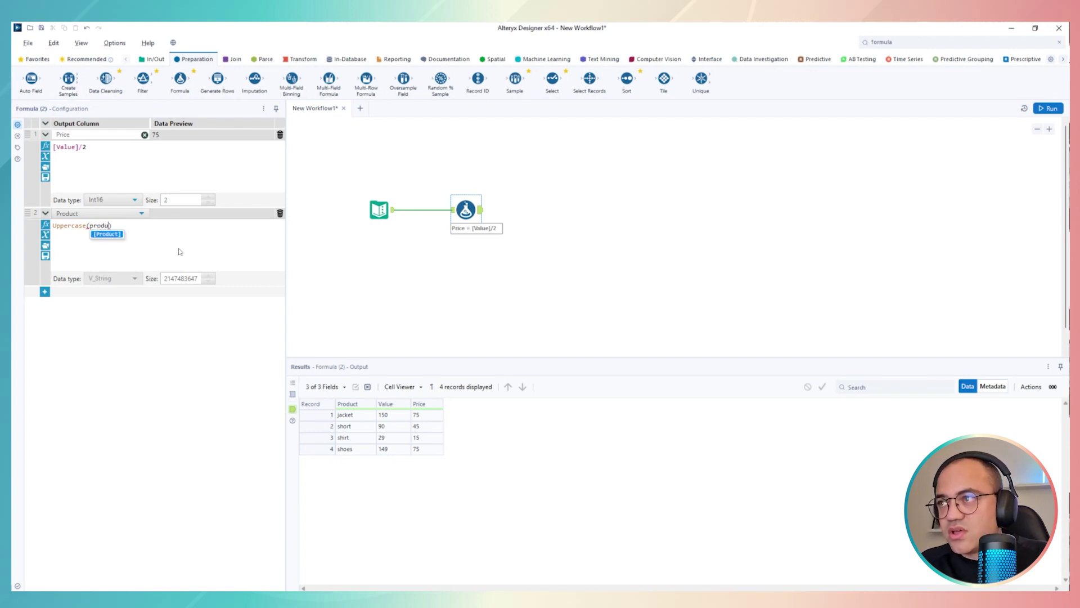
key(Return)
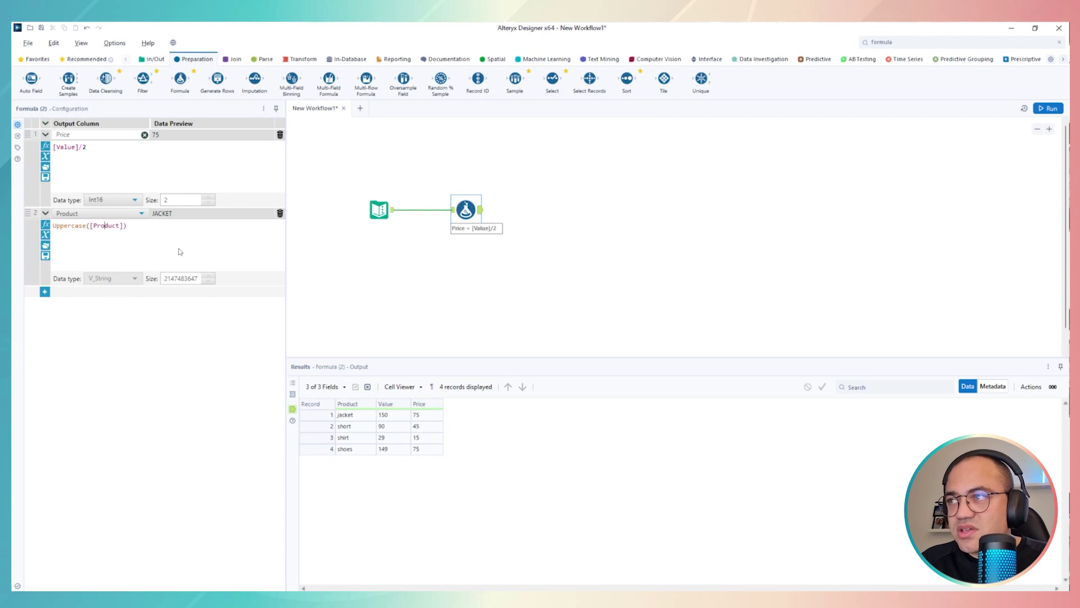
key(Right)
key(Right)
key(Right)
key(Right)
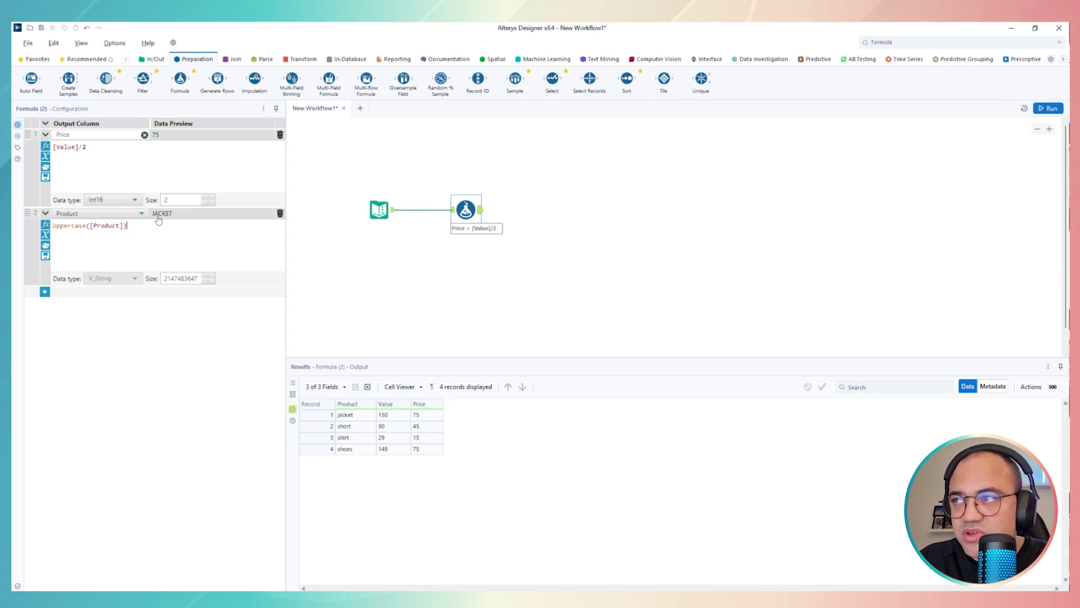
Run the workflow and view the Formula tool's input data followed by its output data.
click(355, 419)
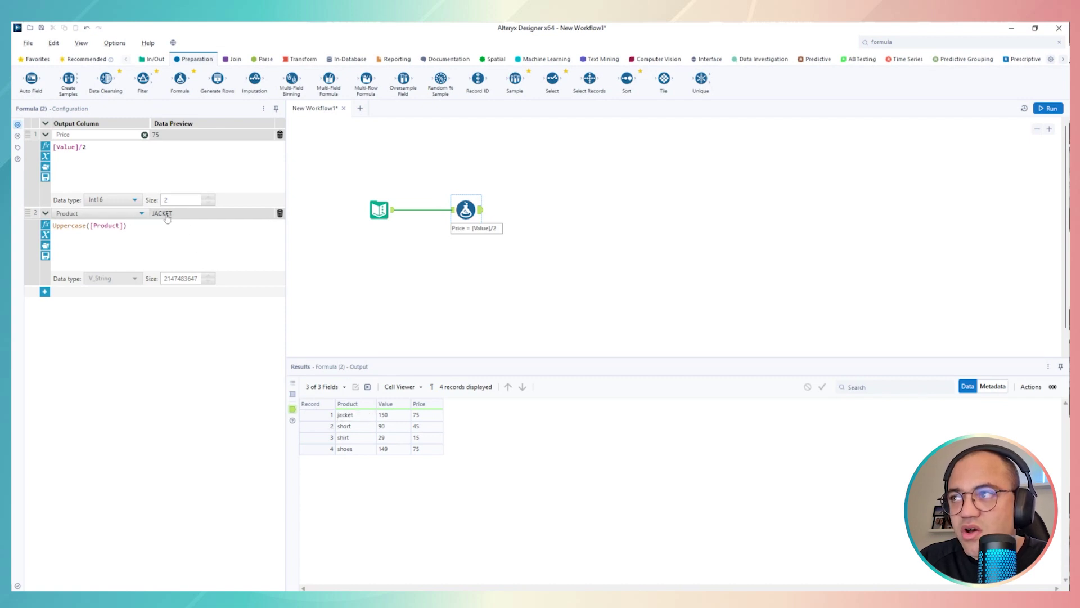
click(1048, 108)
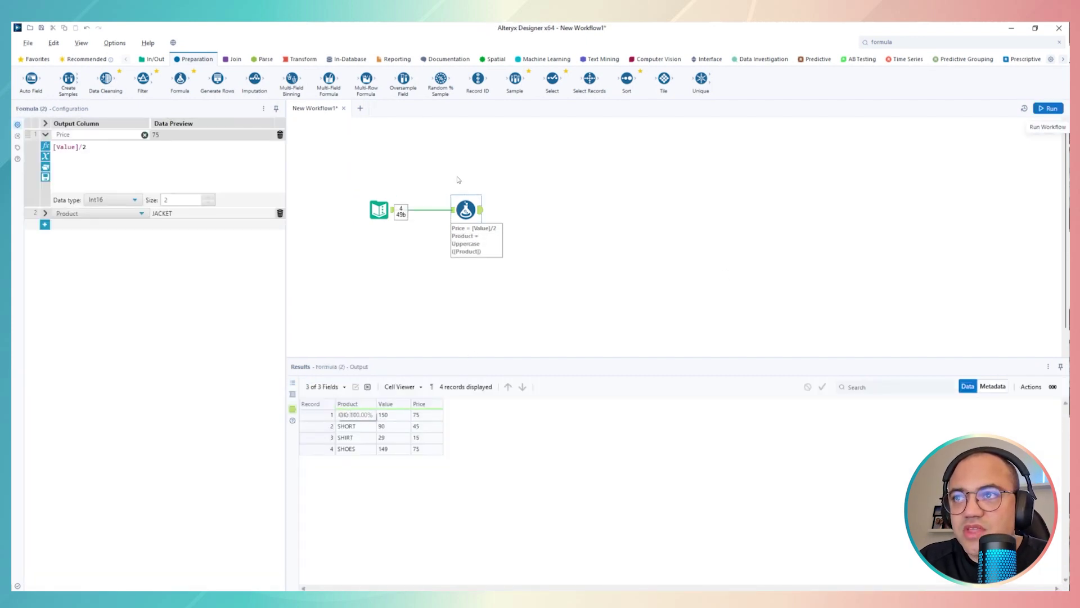
click(452, 211)
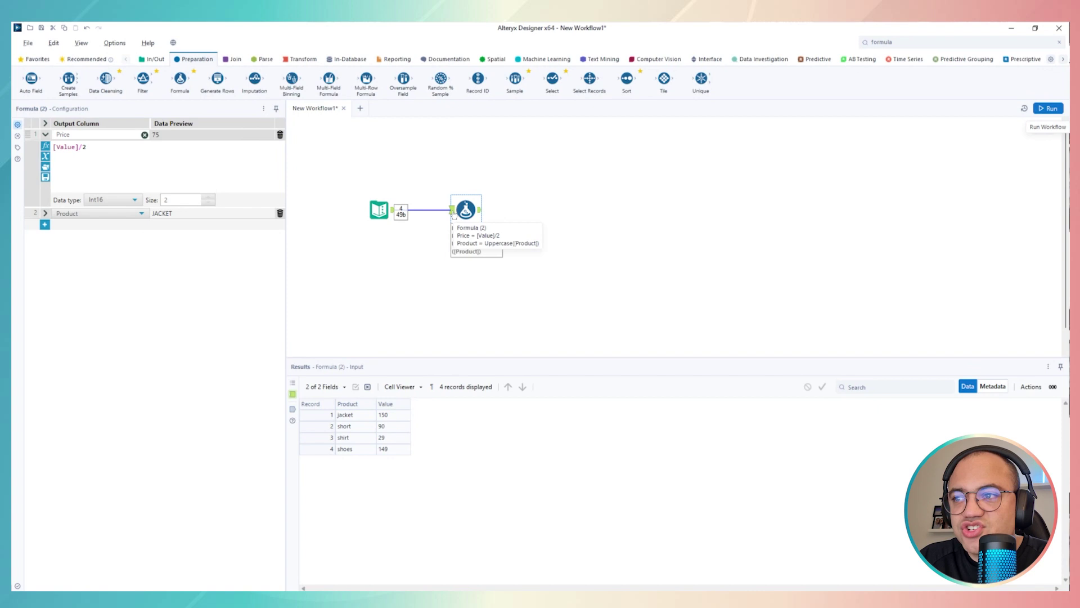
click(480, 210)
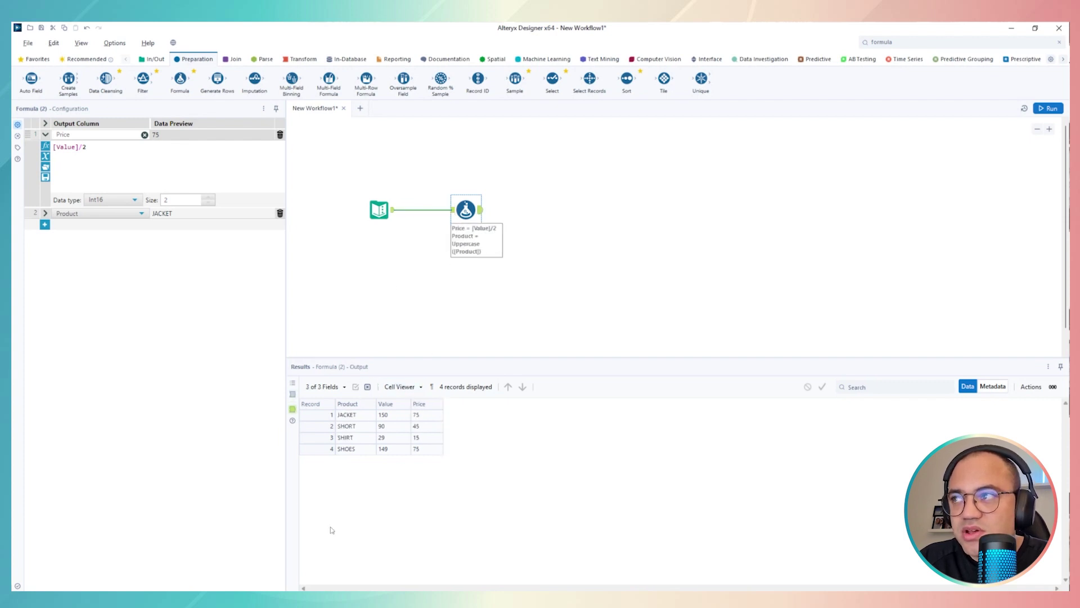
Expand the Product expression, keep Product as its output column and change the function from Uppercase to Titlecase, giving Titlecase([Product]).
click(46, 213)
click(98, 213)
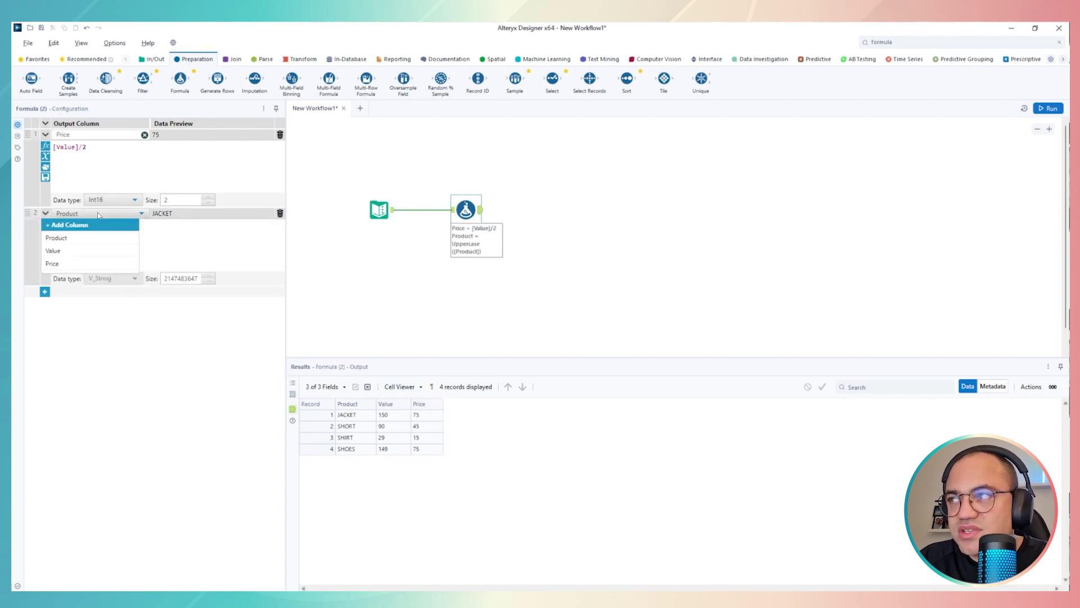
click(65, 239)
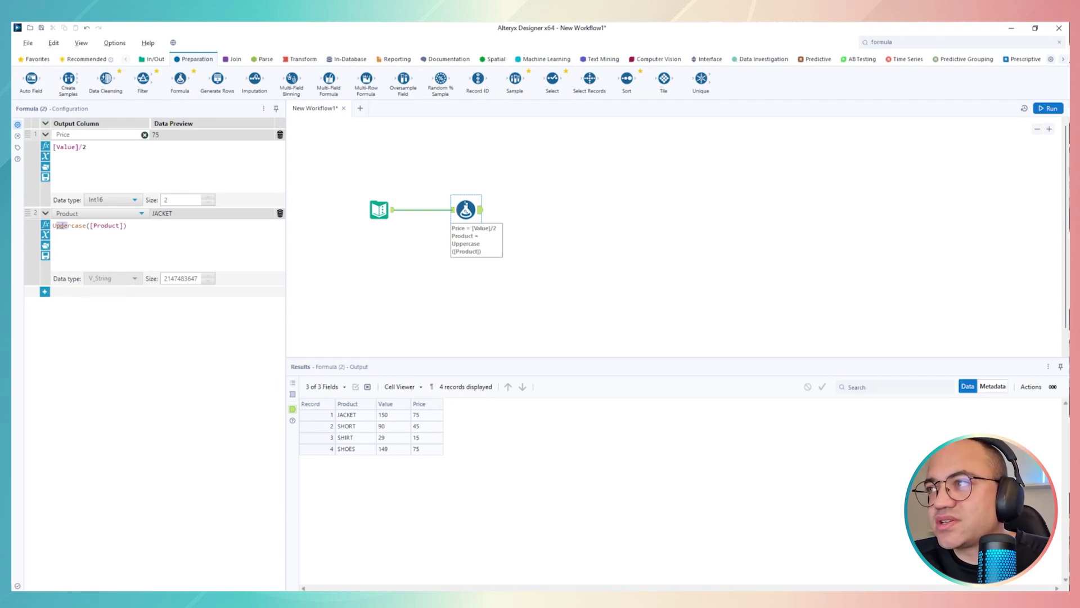
click(69, 225)
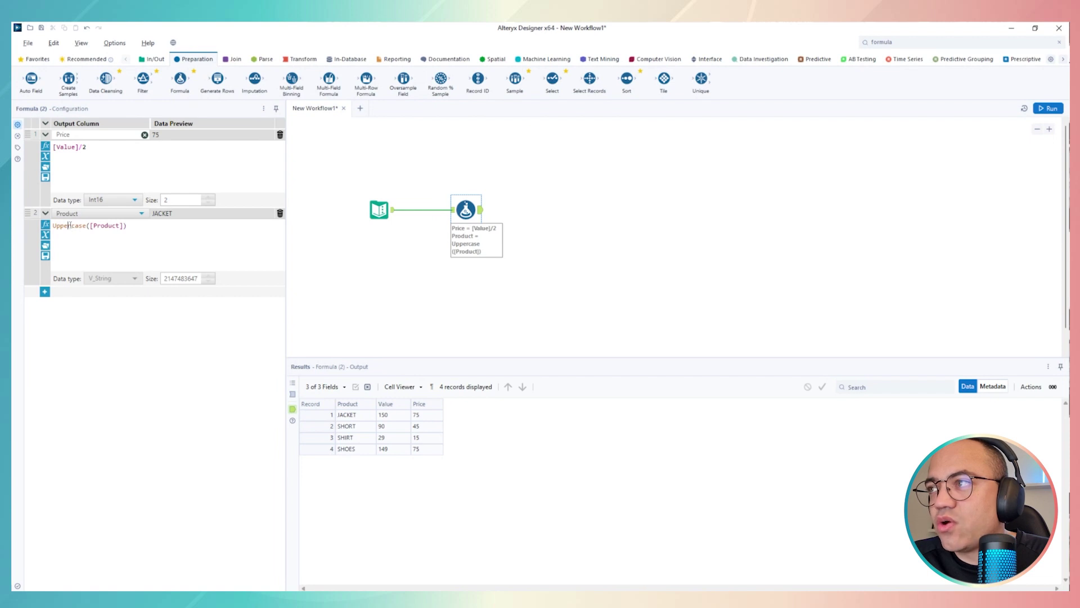
drag(69, 225, 53, 225)
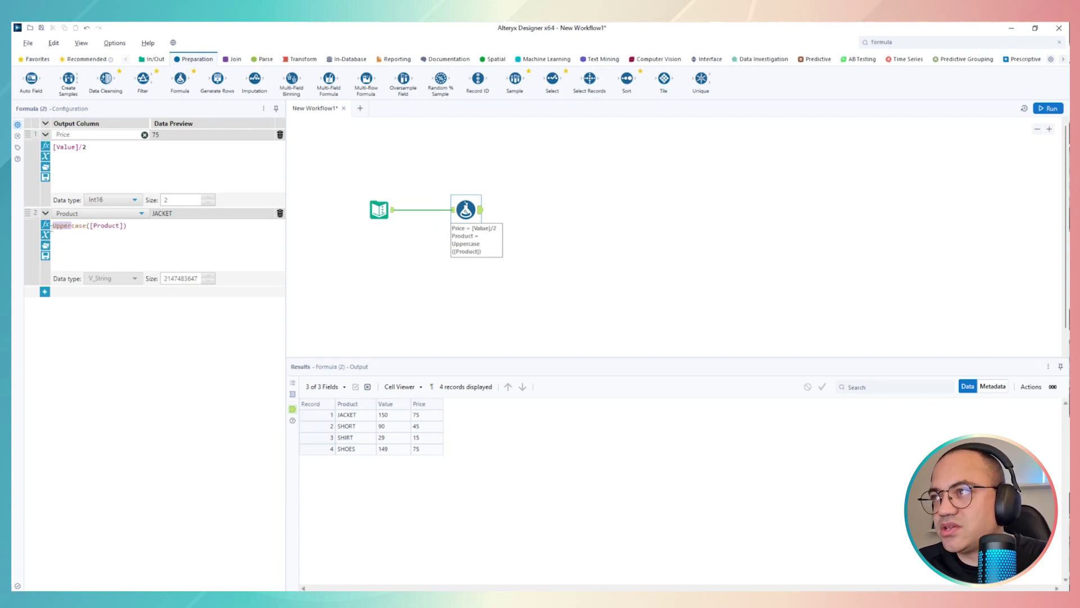
text(T)
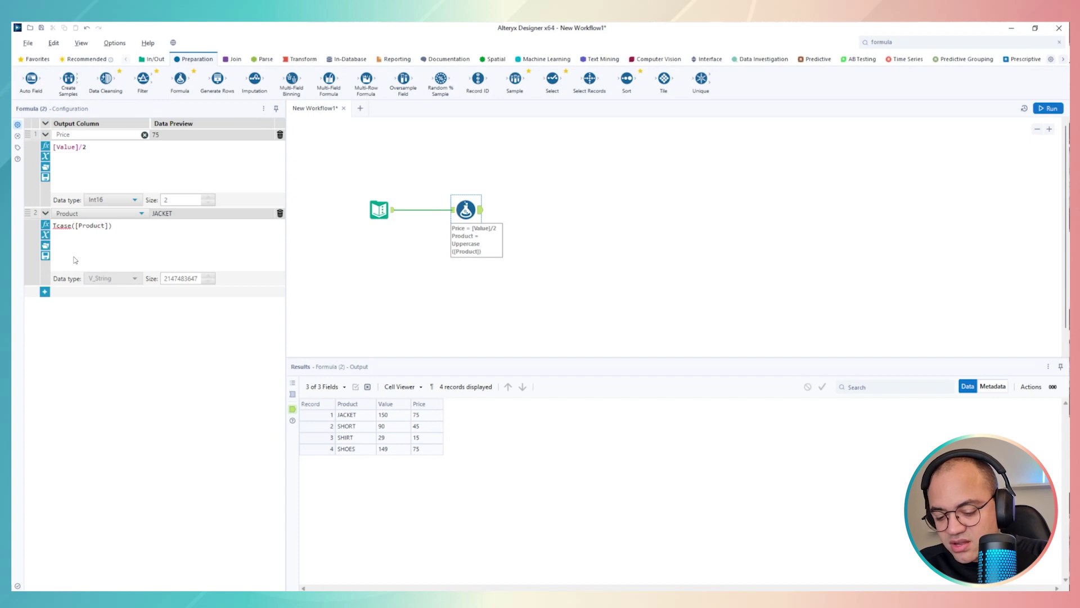
text(itkle)
key(BackSpace)
key(BackSpace)
key(BackSpace)
text(le)
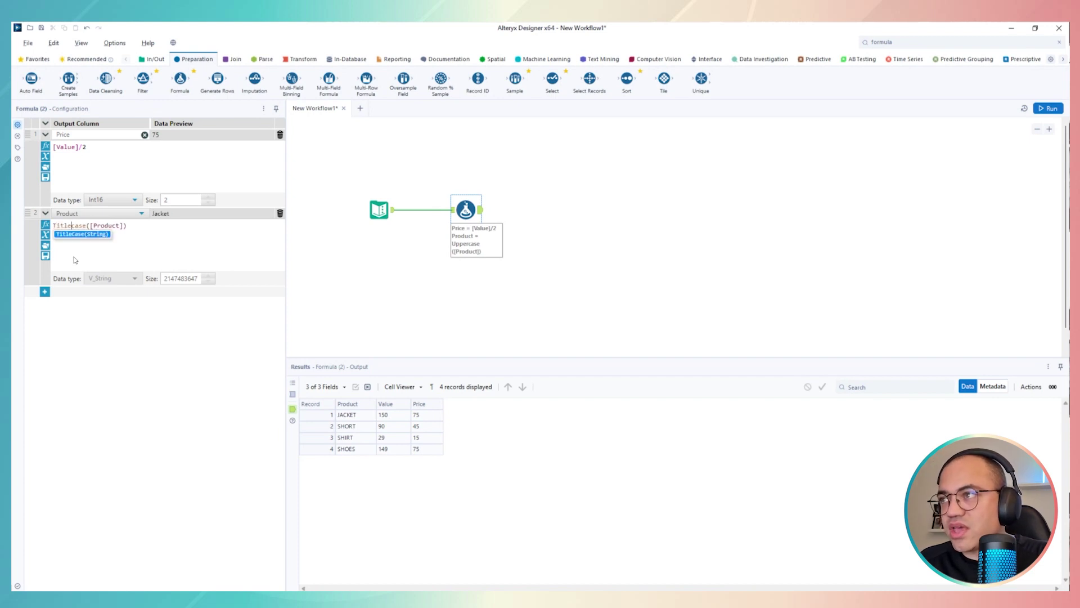
Insert the suggested TitleCase(String) function in the Product expression and delete the leftover case([Product]) text.
click(82, 234)
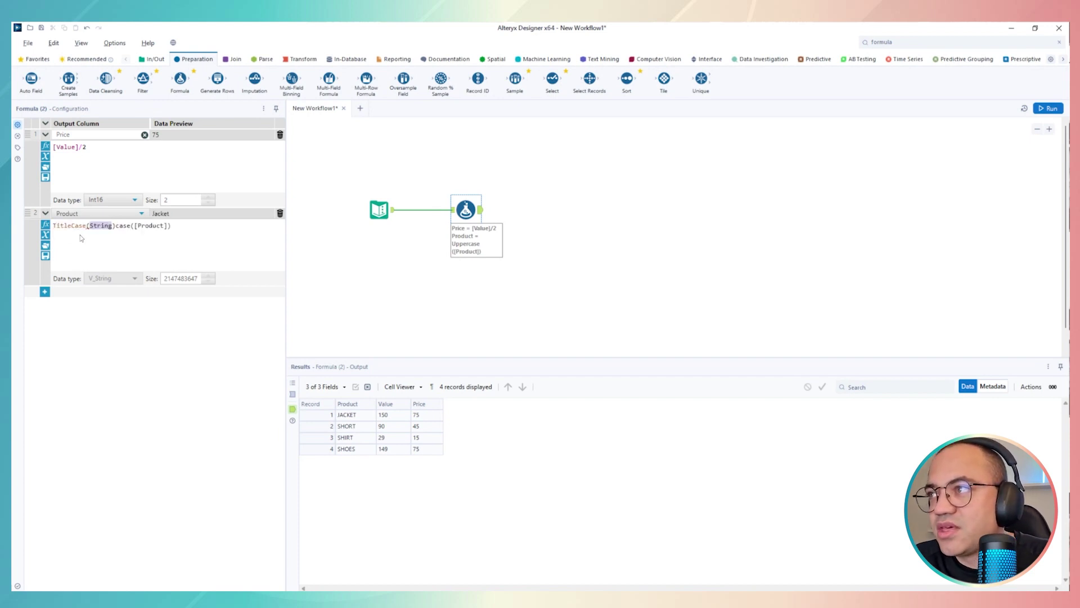
drag(116, 225, 173, 226)
key(BackSpace)
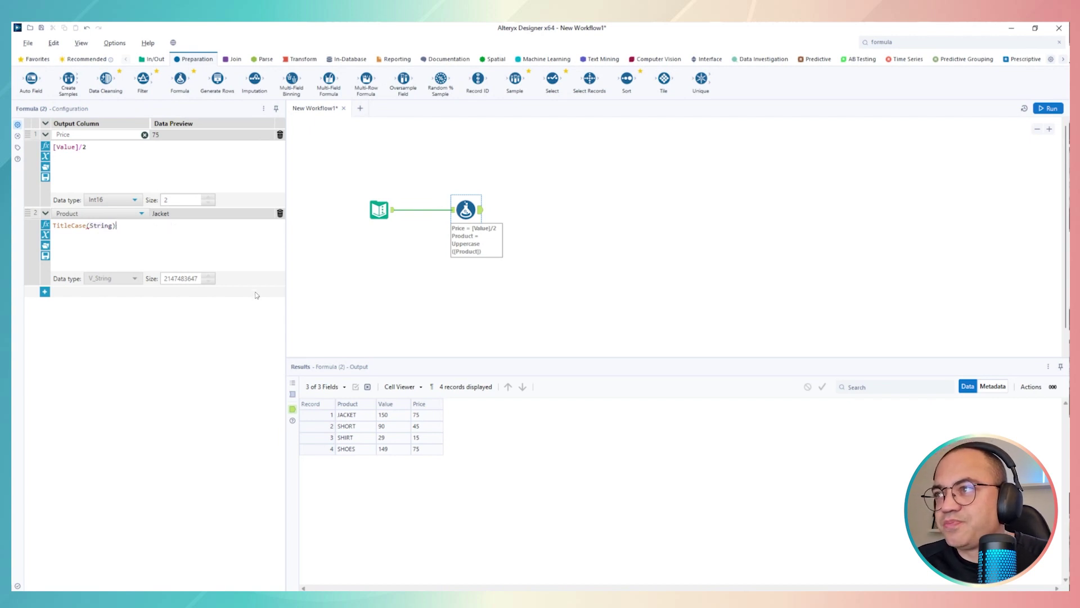
Replace the String placeholder with the suggested [Product] field, giving TitleCase([Product]), and run the workflow.
key(Left)
key(ctrl+shift+Left)
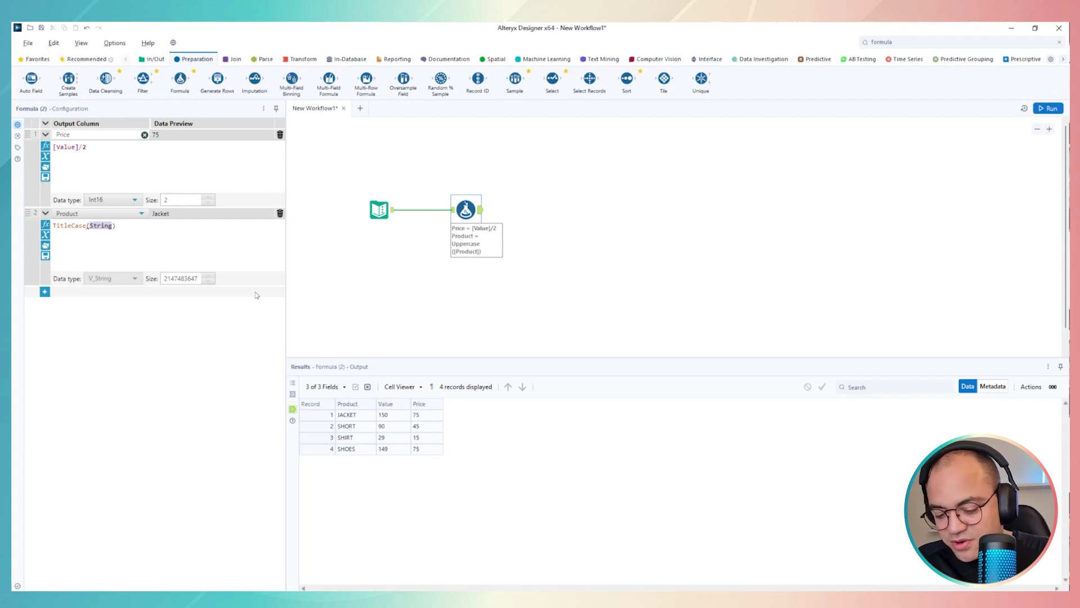
text(Produ)
key(Return)
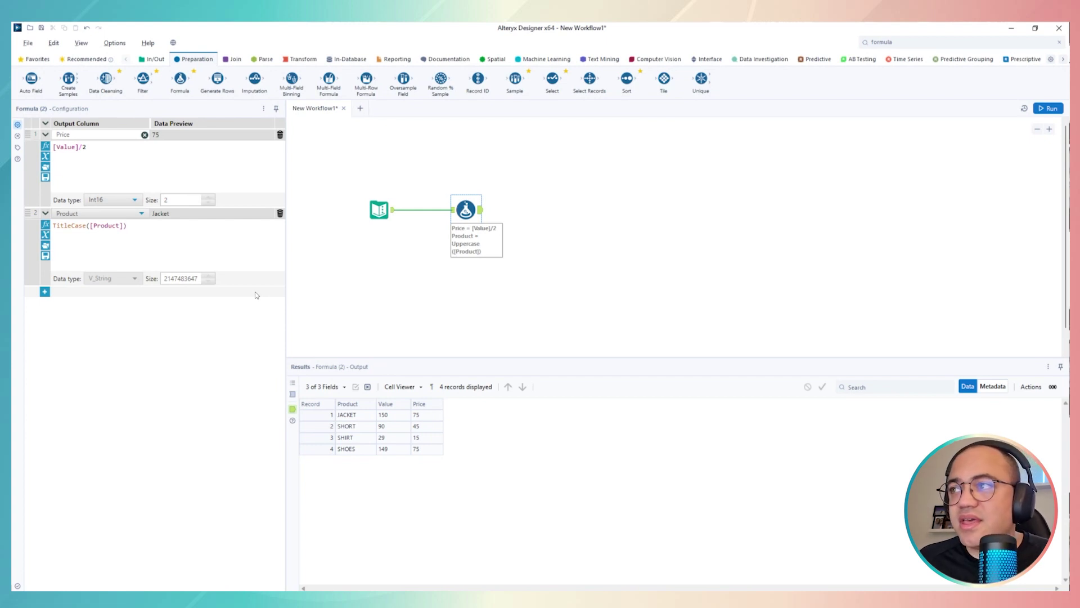
click(1048, 108)
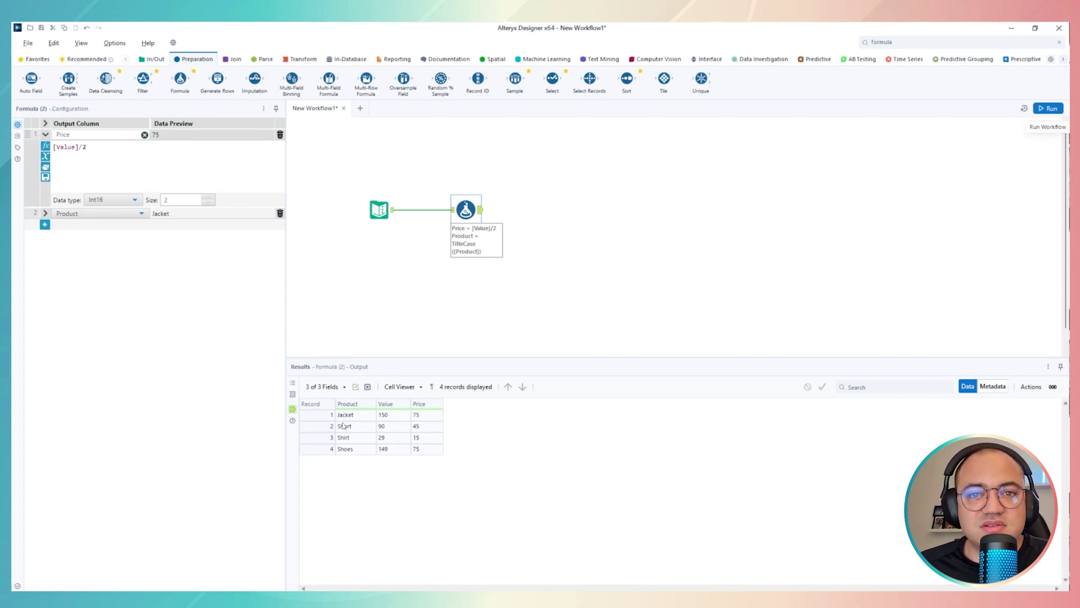
Add a third expression to the Formula tool and choose the existing Price column as its output.
click(45, 213)
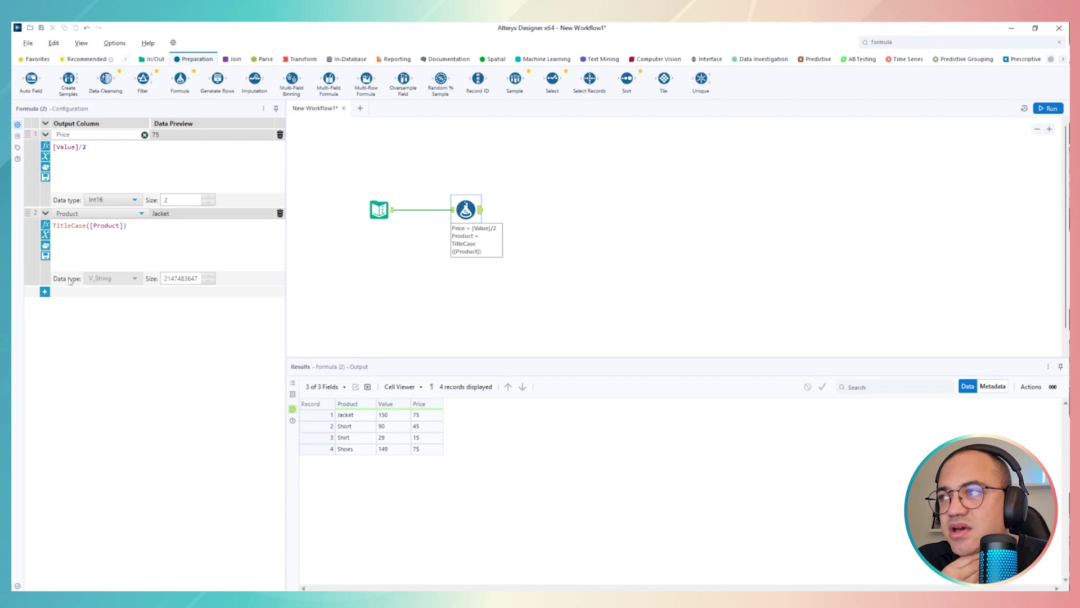
click(45, 292)
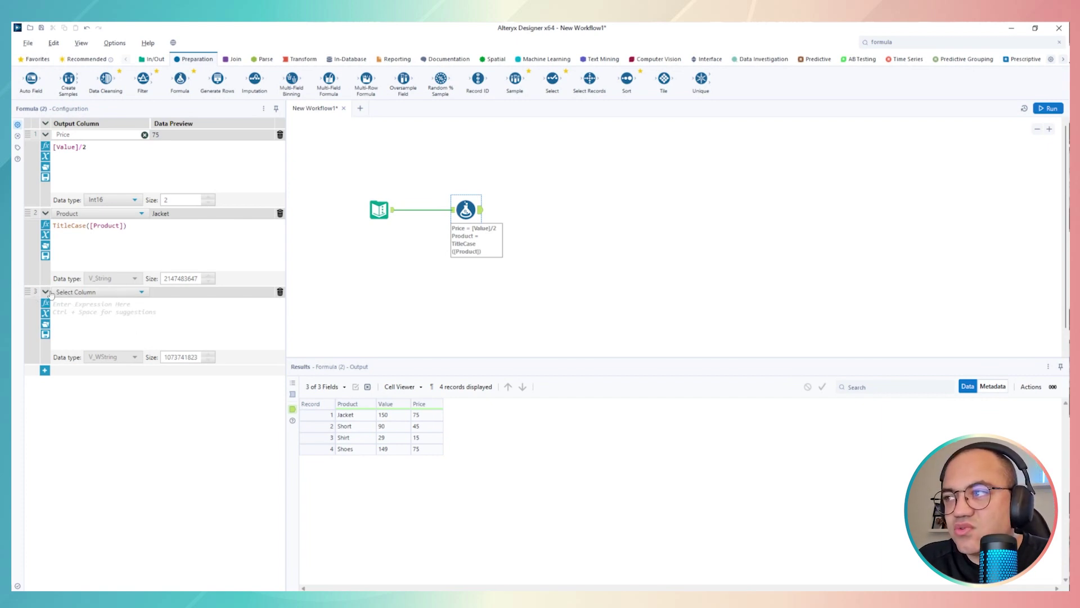
click(86, 293)
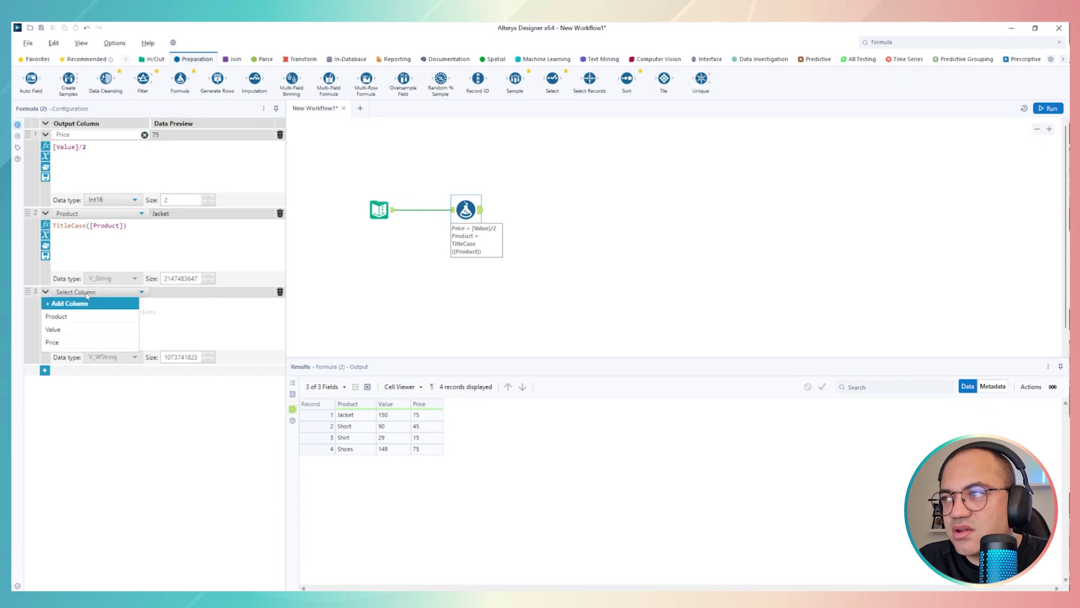
click(87, 342)
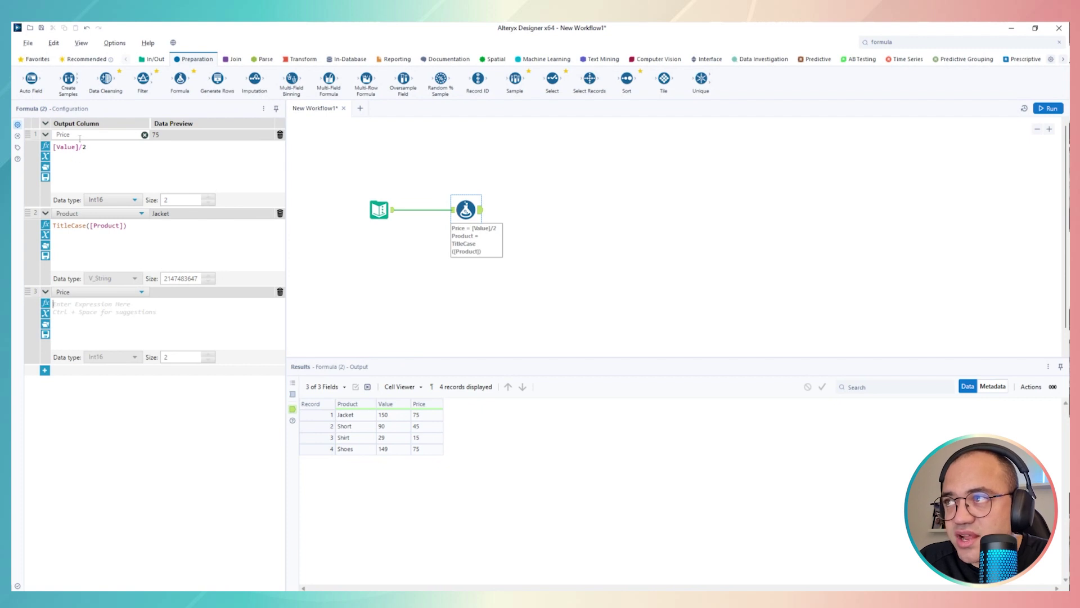
click(124, 302)
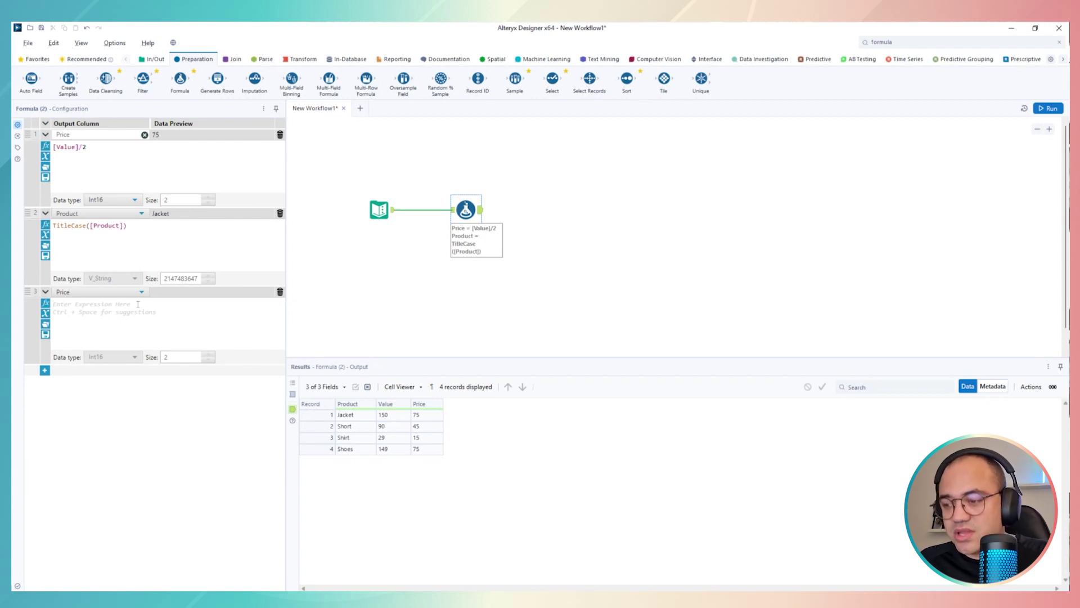
Insert the suggested IF c THEN t ELSE f ENDIF template in the new Price expression and select its c placeholder.
text(if)
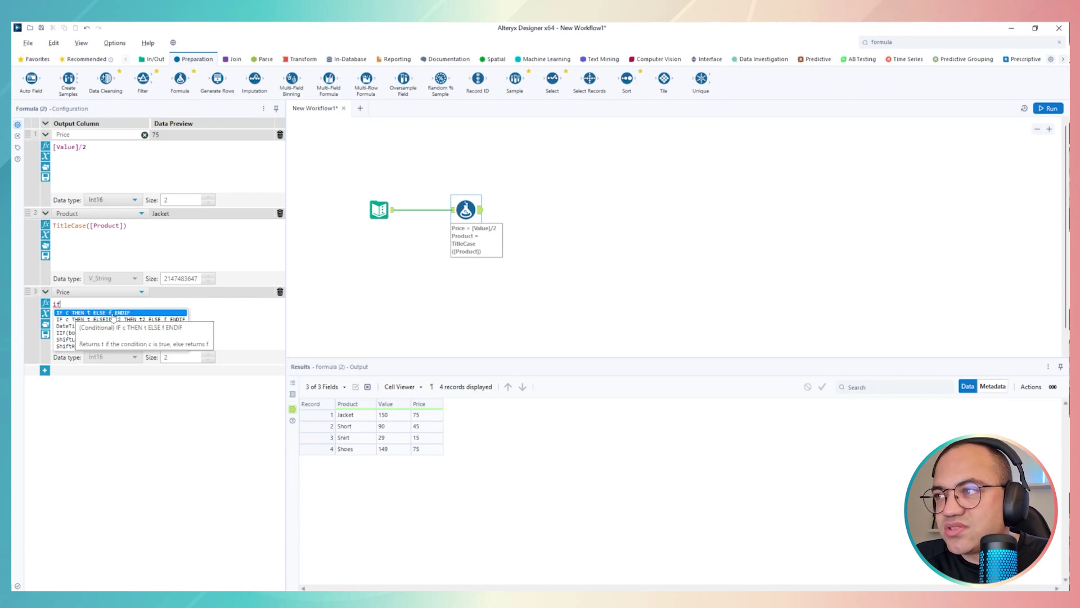
click(139, 313)
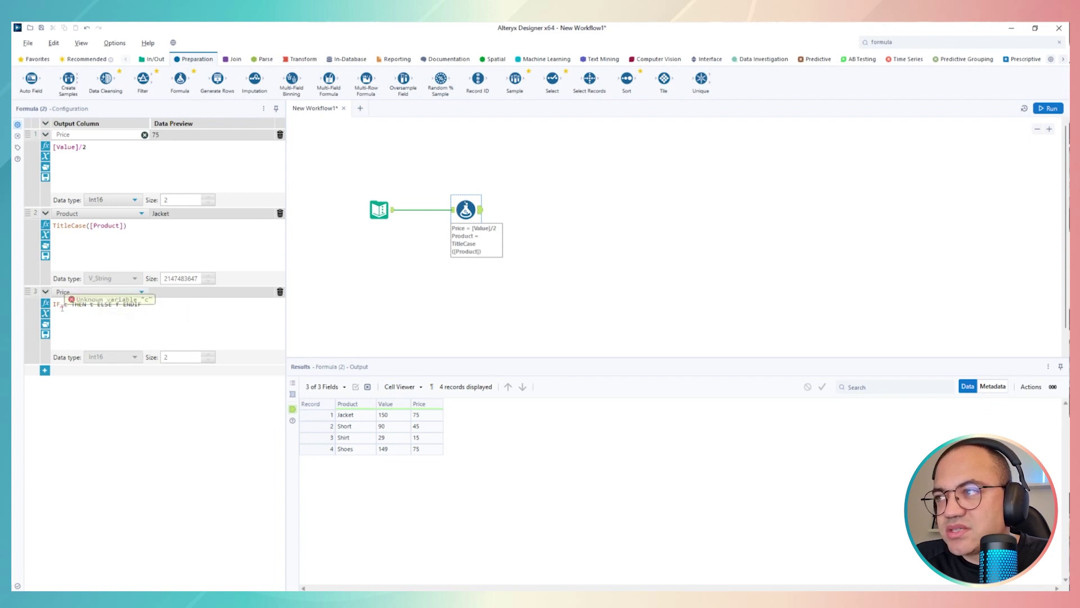
key(Tab)
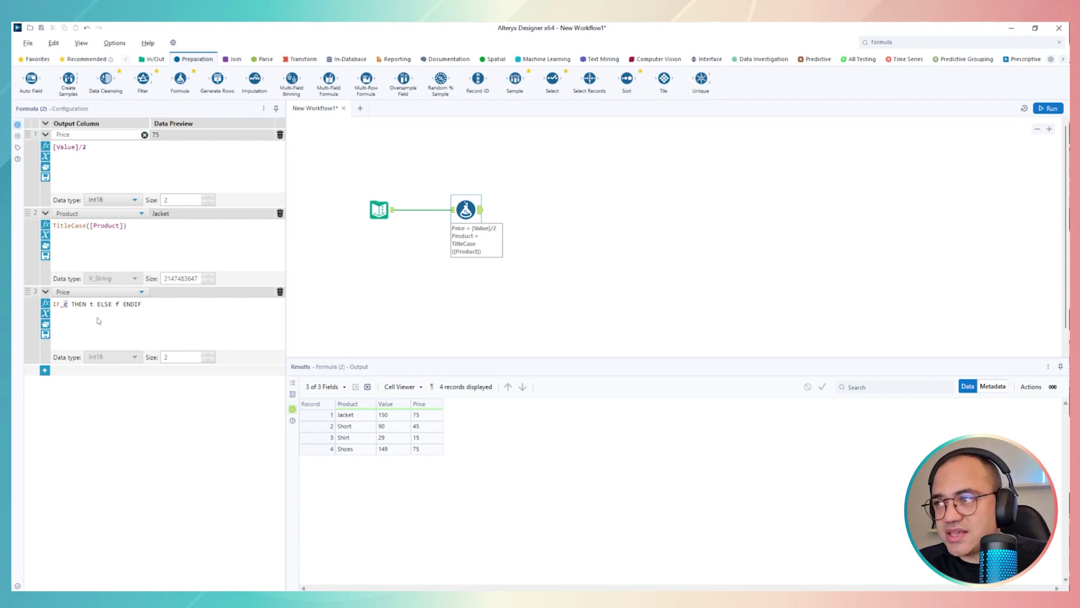
Replace the c placeholder with the condition [Product]='Jacket'.
text([Product])
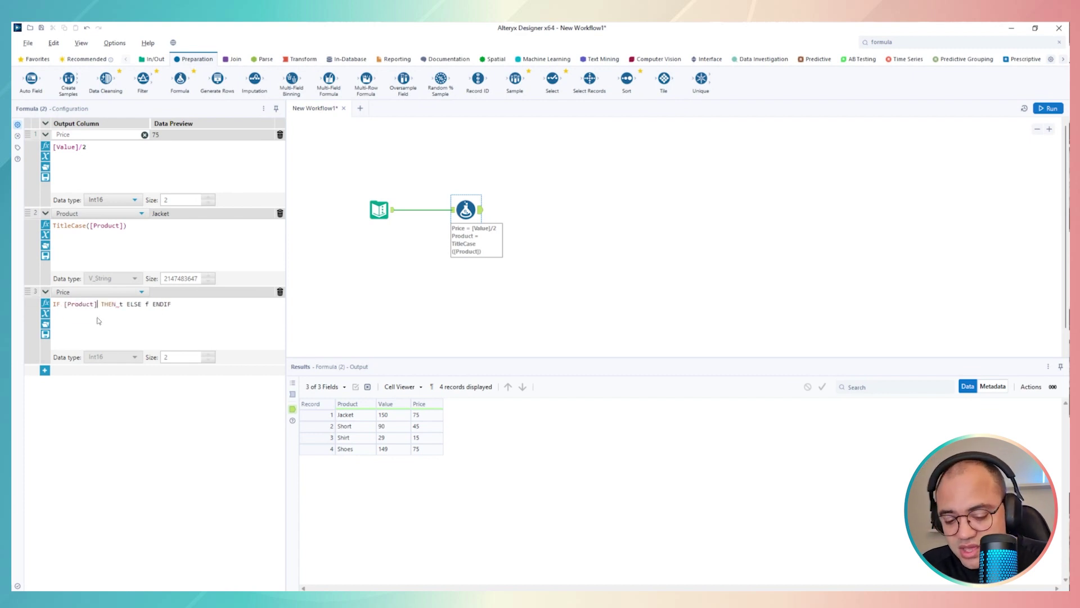
text(=)
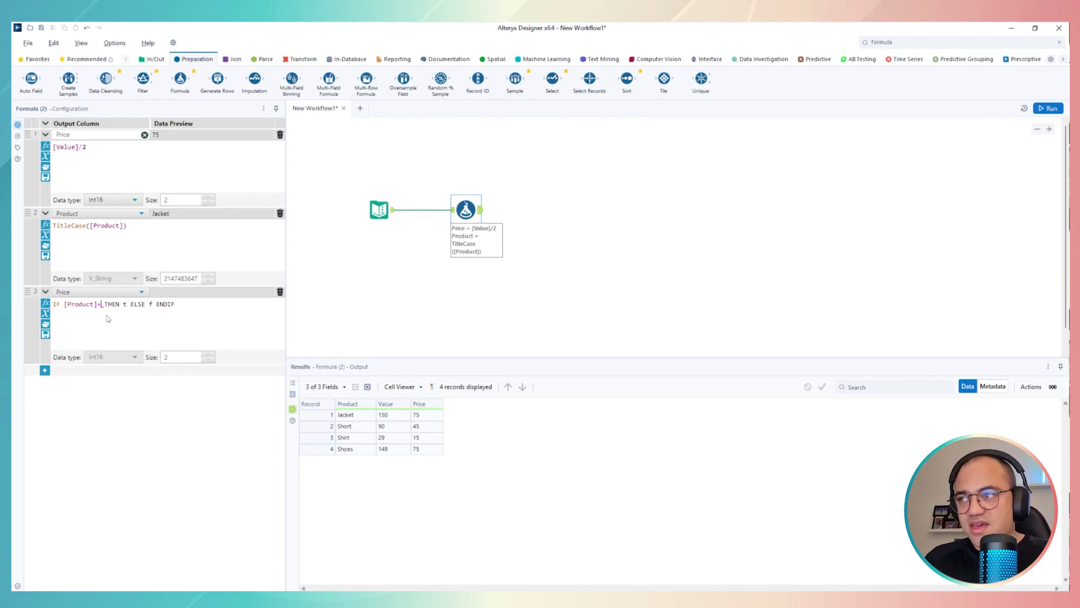
text(')
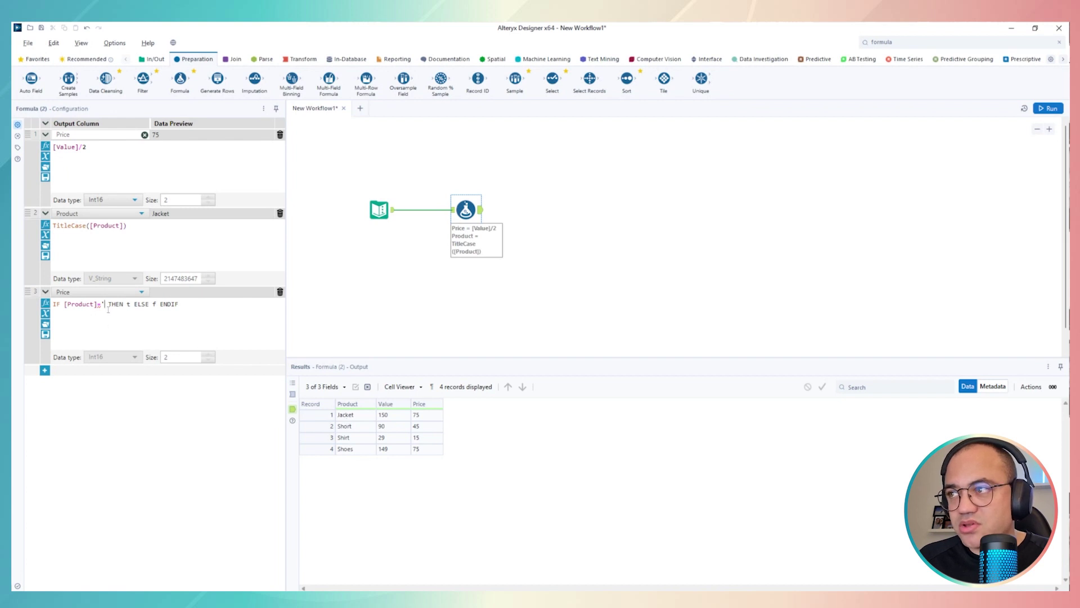
text(Jacket)
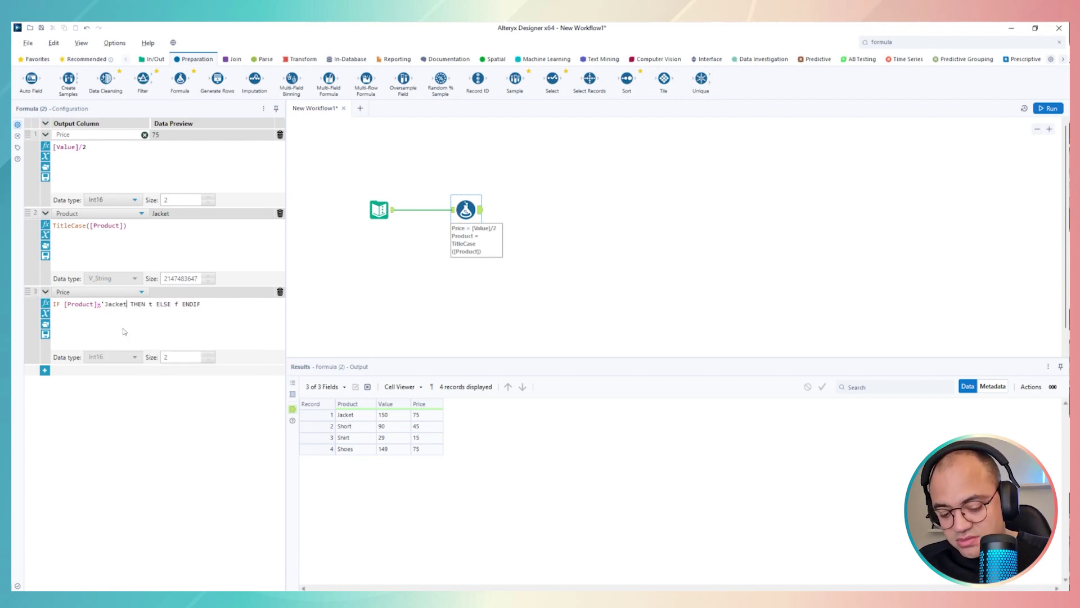
text(')
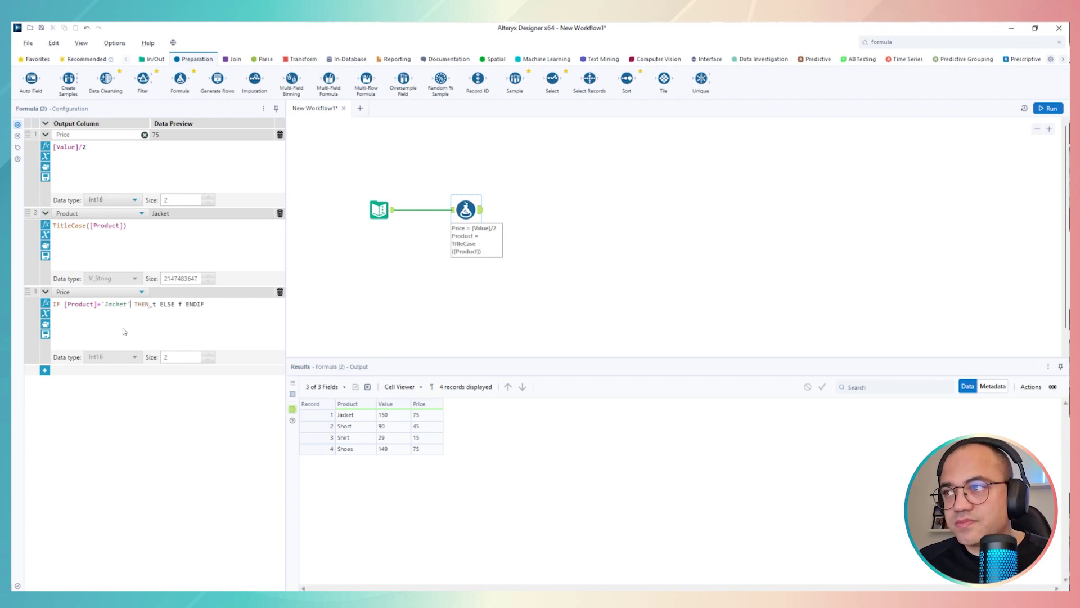
key(Left)
key(Left)
key(Left)
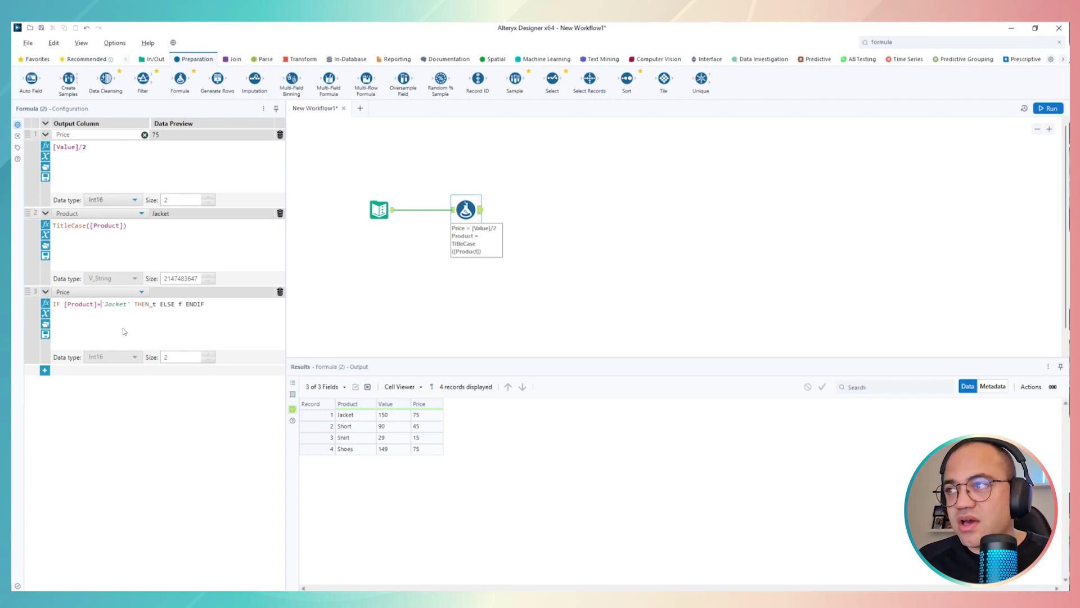
key(shift+Right)
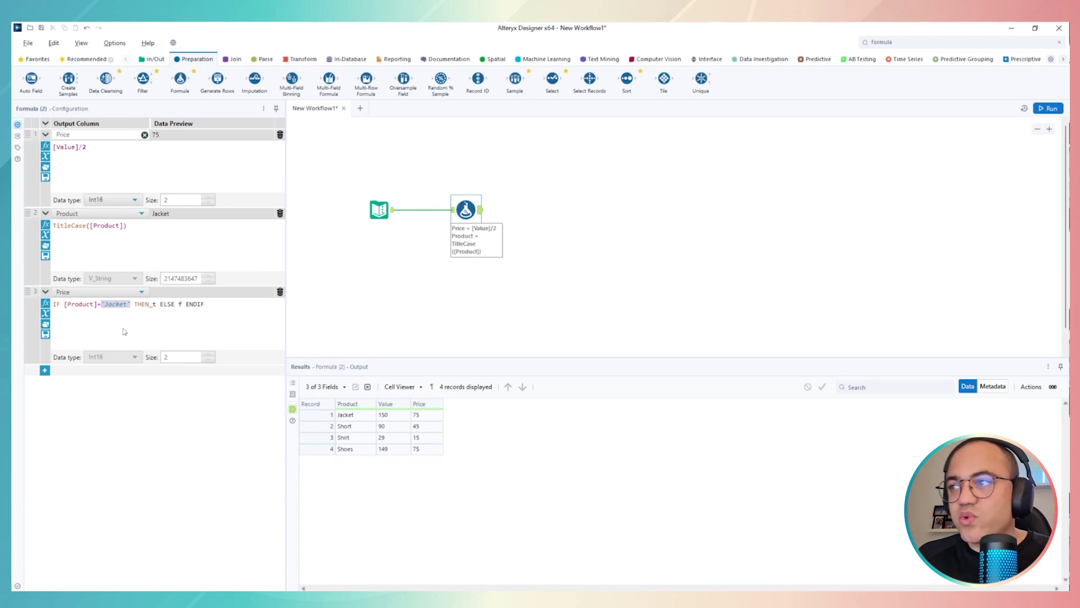
click(106, 304)
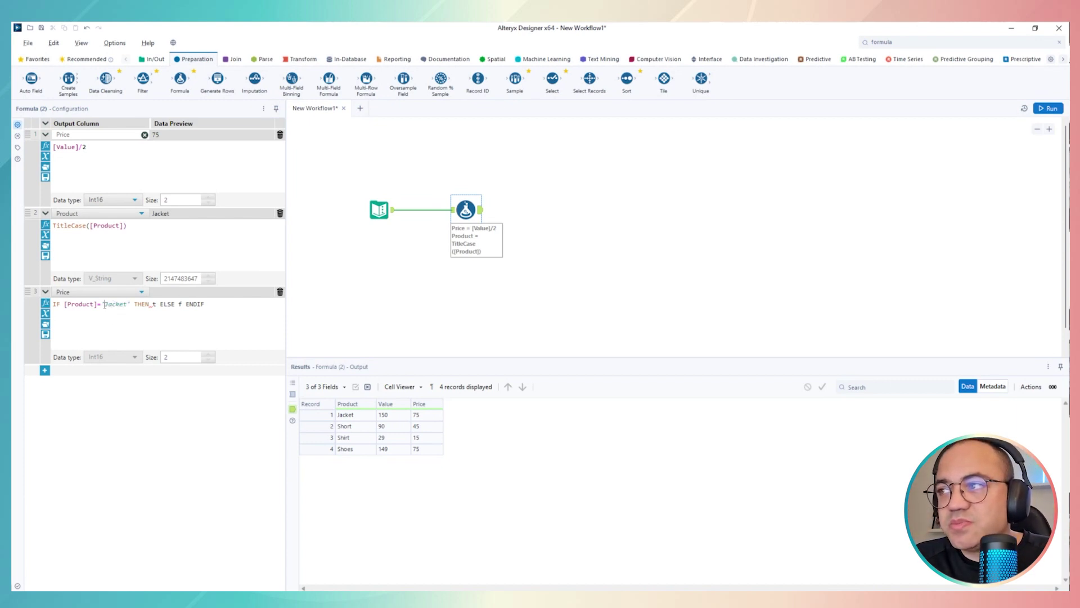
drag(105, 305, 127, 304)
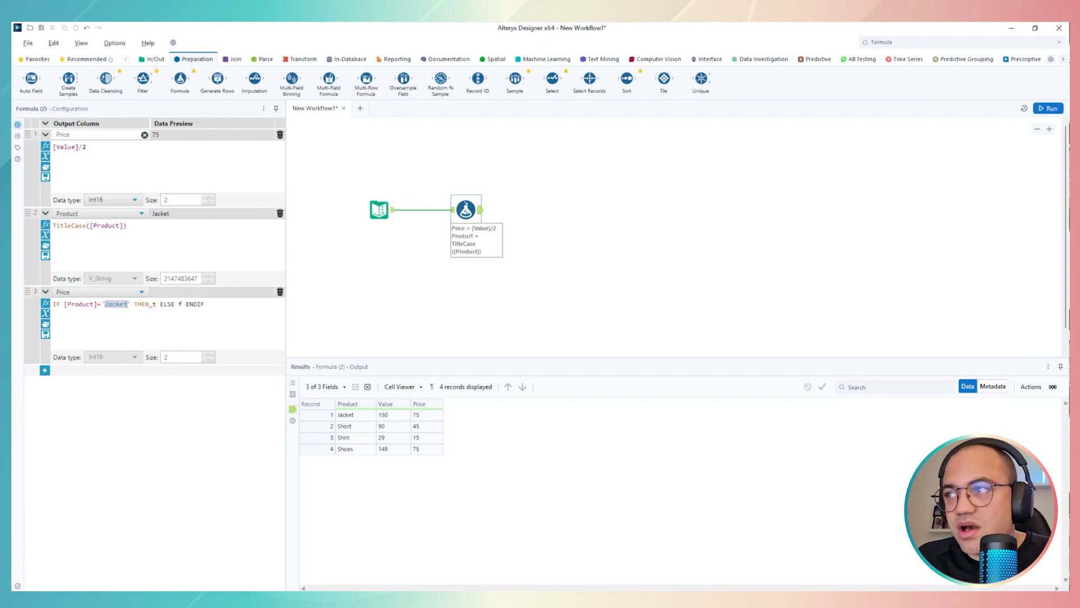
drag(103, 304, 126, 306)
click(130, 304)
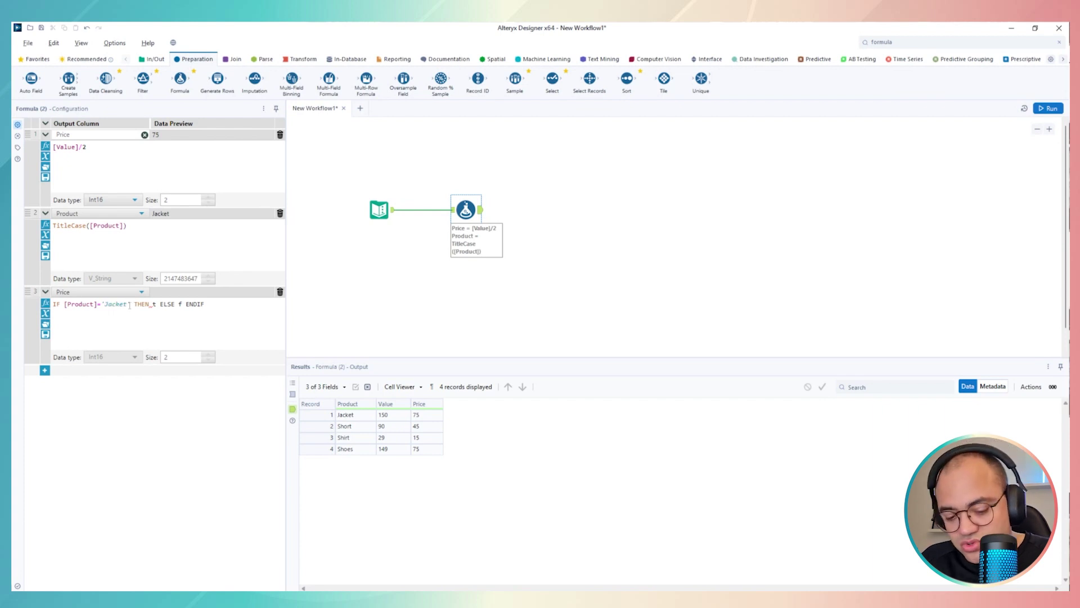
Remove the single quotes around Jacket in the IF condition, leaving a space after the equals sign.
key(BackSpace)
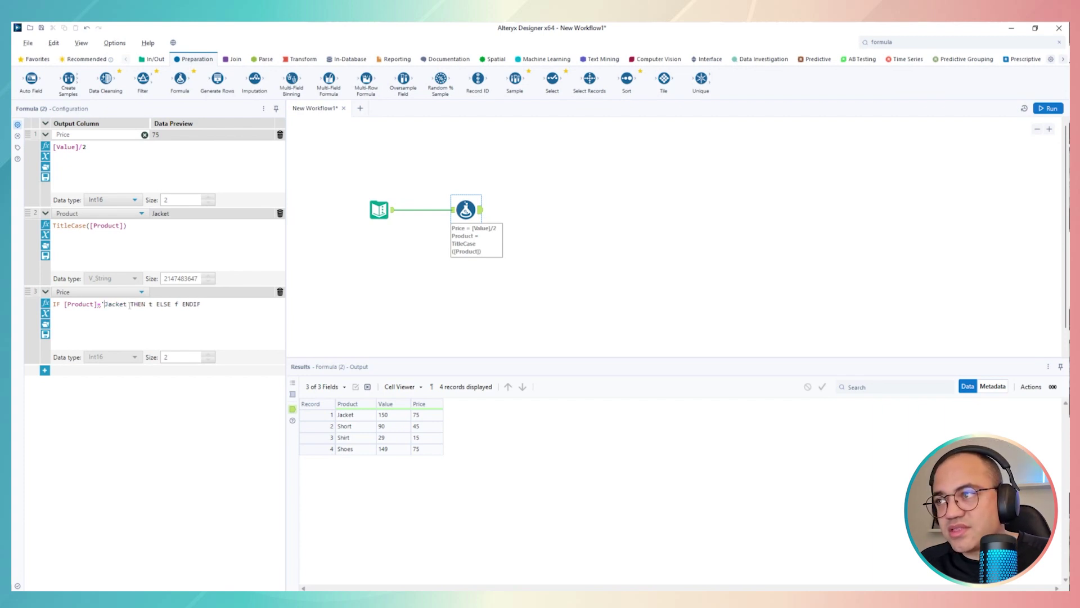
key(BackSpace)
text(")
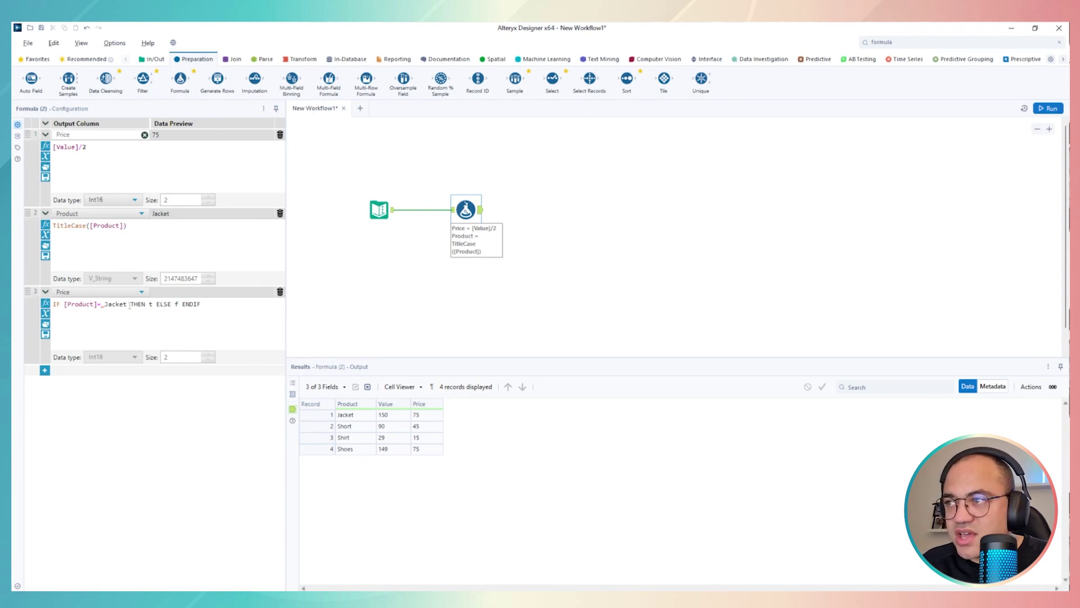
key(shift+Right)
key(shift+Right)
key(shift+Right)
key(shift+Right)
key(shift+Right)
key(Left)
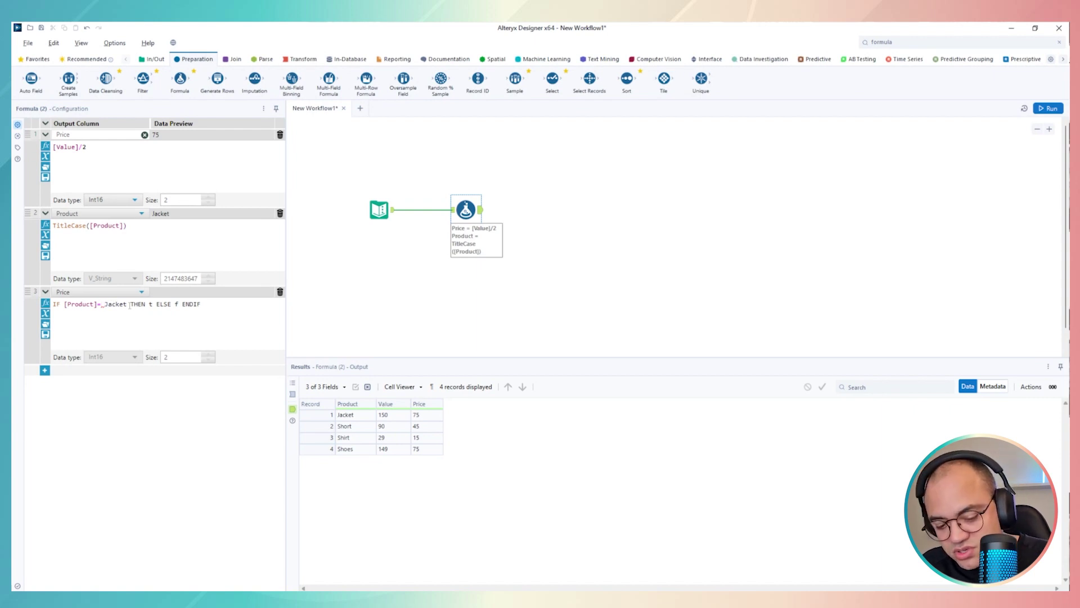
Enclose Jacket in single quotes again so the condition reads [Product]= 'Jacket'.
key(BackSpace)
text(')
text(')
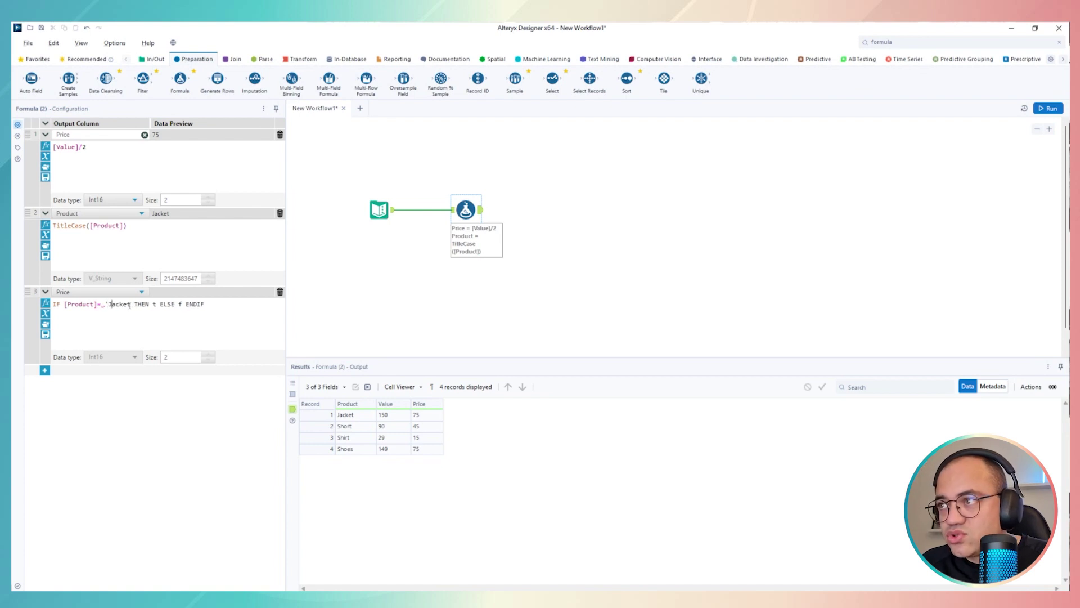
click(131, 304)
text(')
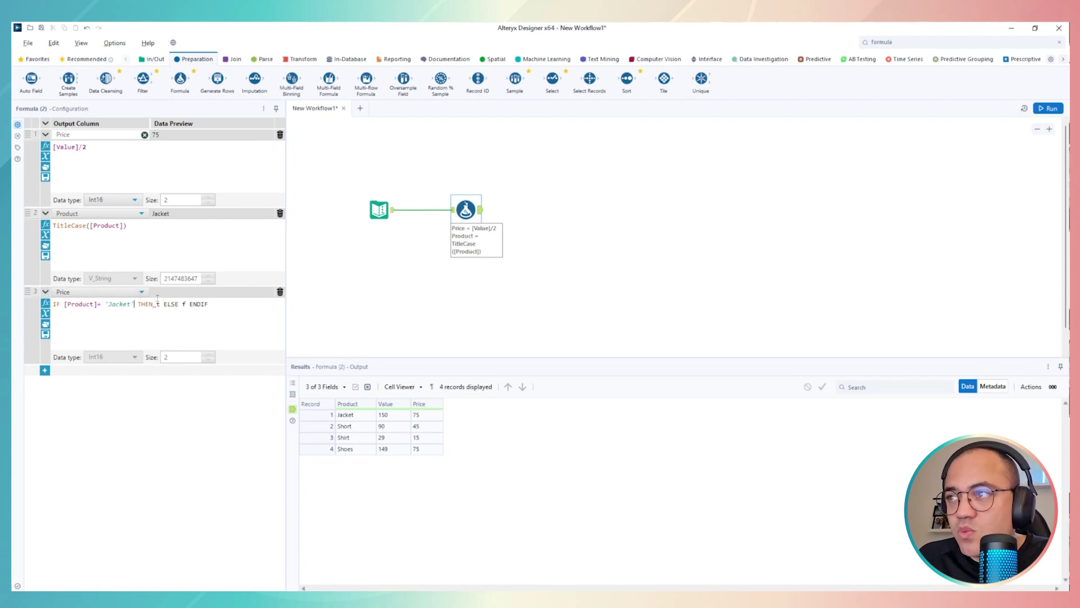
Replace the t placeholder after THEN with the suggested [Price] field multiplied by 2, giving [Price]*2.
mouse_move(155, 306)
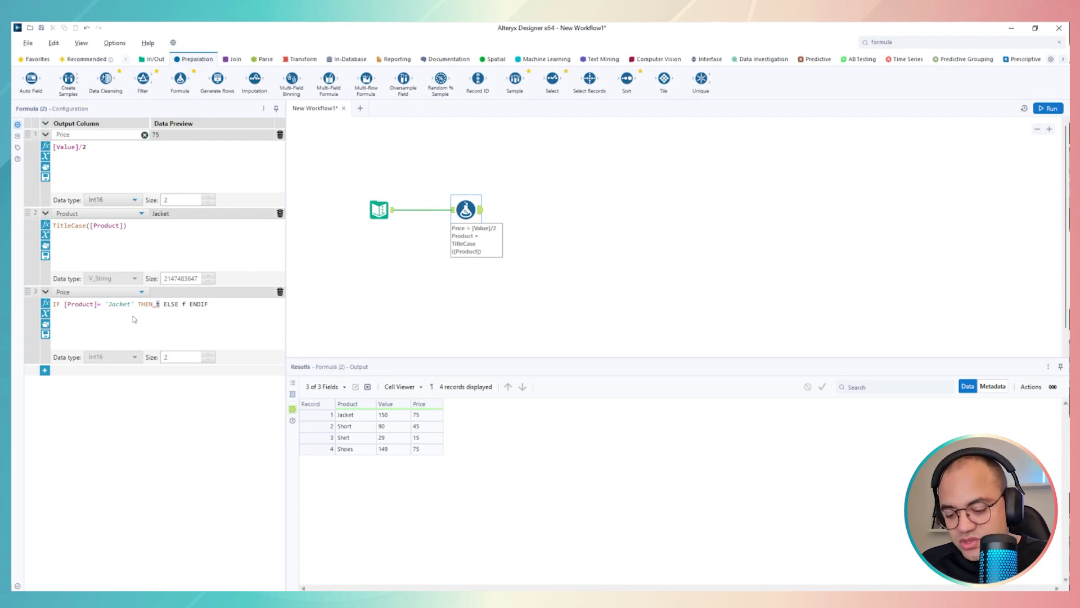
text(price)
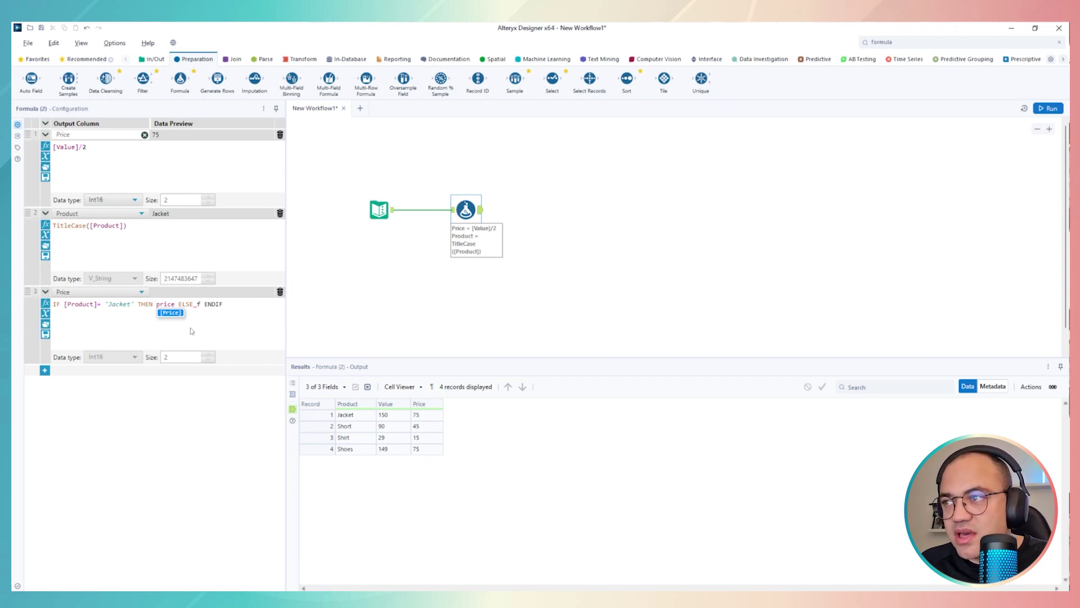
key(Return)
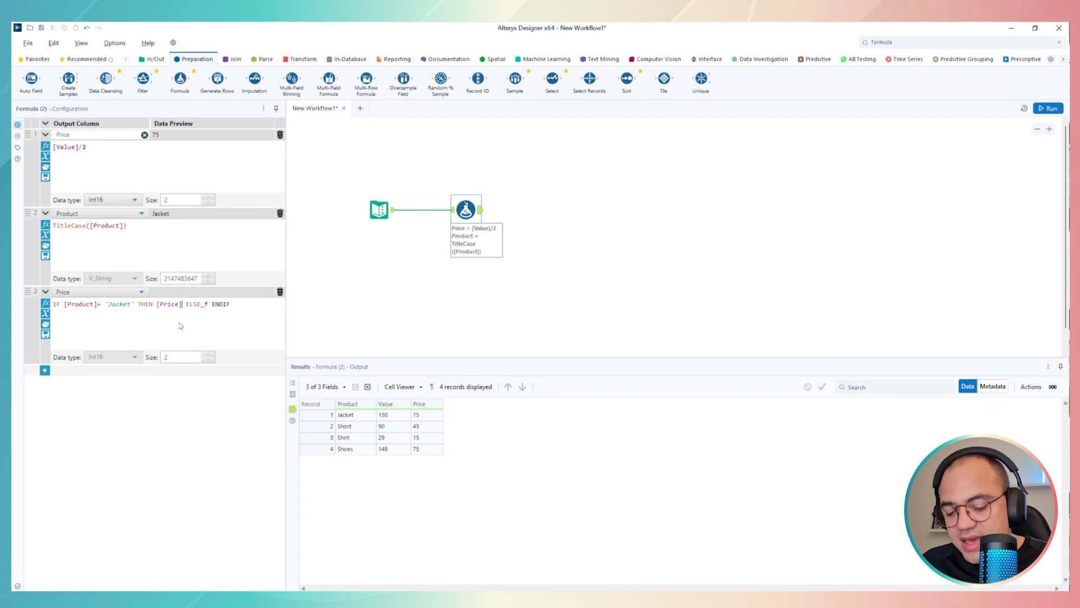
text(*)
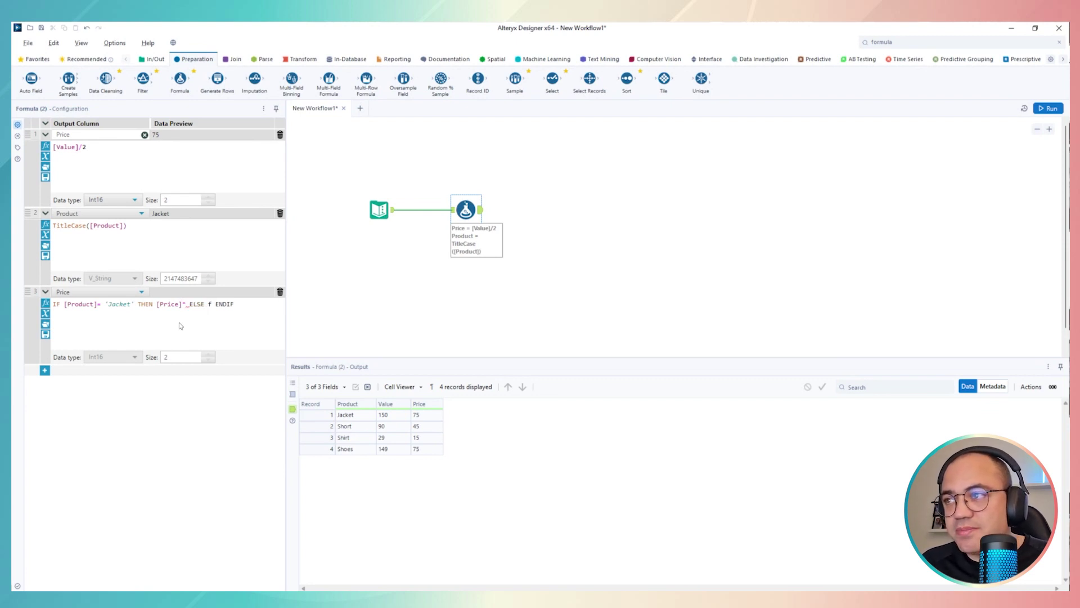
text(2)
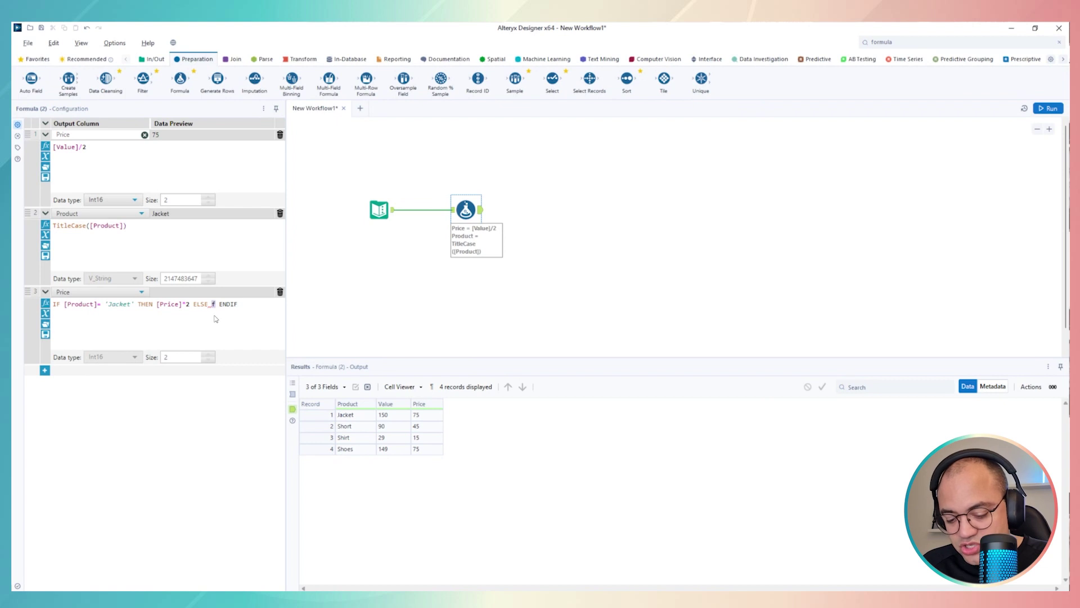
Replace the f placeholder after ELSE with the suggested [Price] field.
text(Pri)
key(Return)
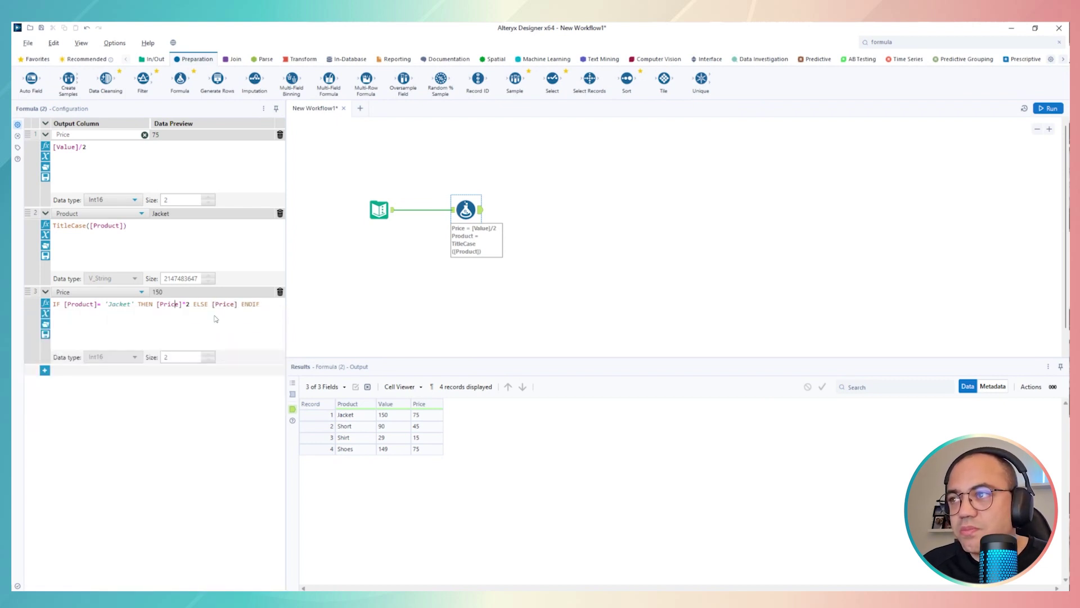
key(Right)
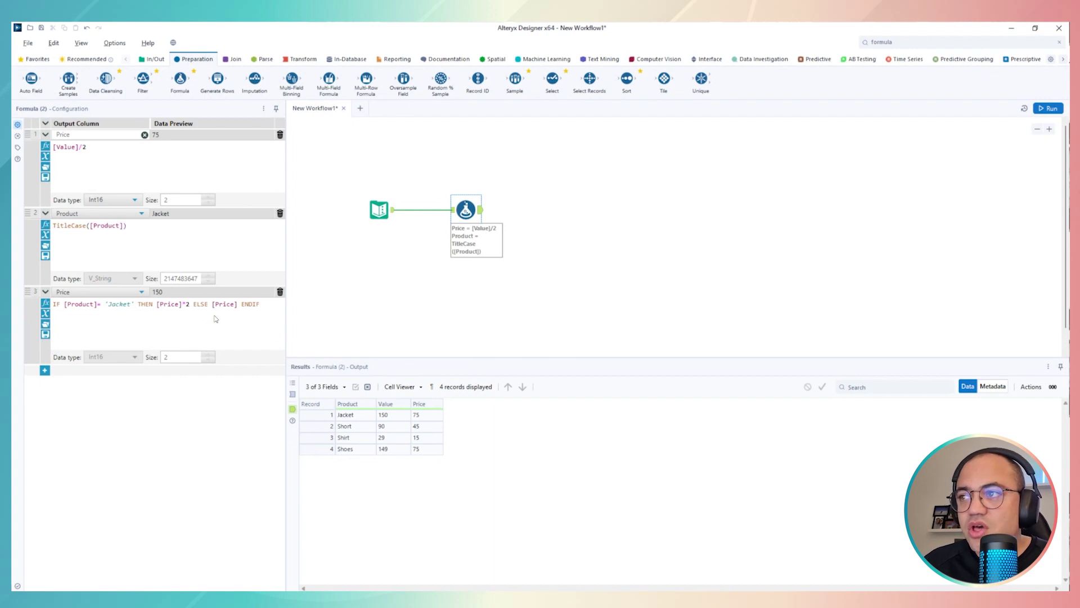
key(Right)
key(Right)
key(Right)
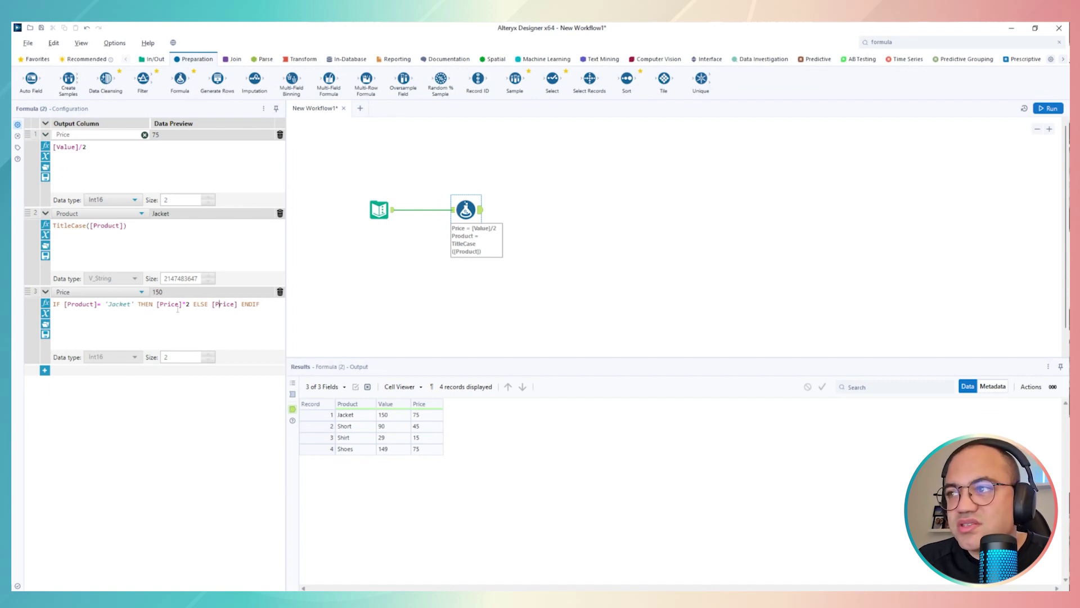
drag(237, 304, 212, 304)
click(223, 304)
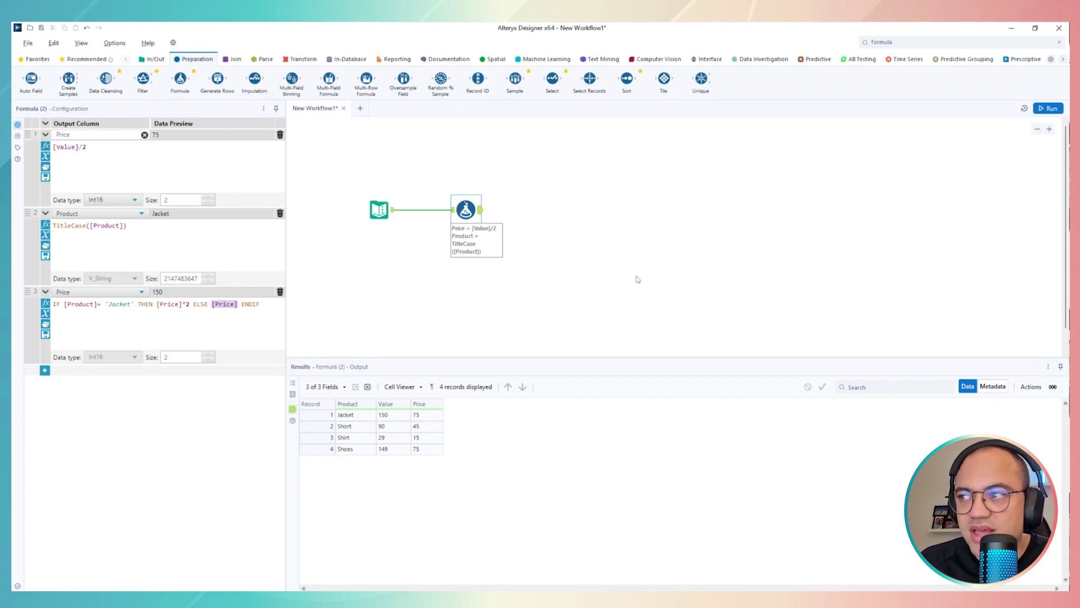
Run the workflow and reopen the Formula tool's configuration with the Product and conditional Price expressions expanded.
click(1049, 109)
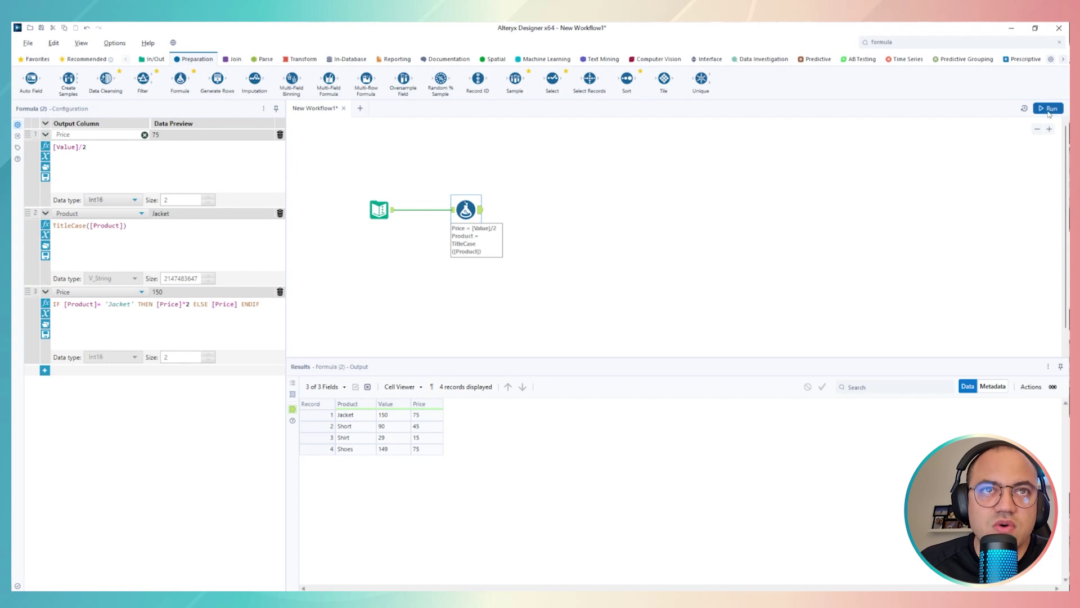
click(466, 210)
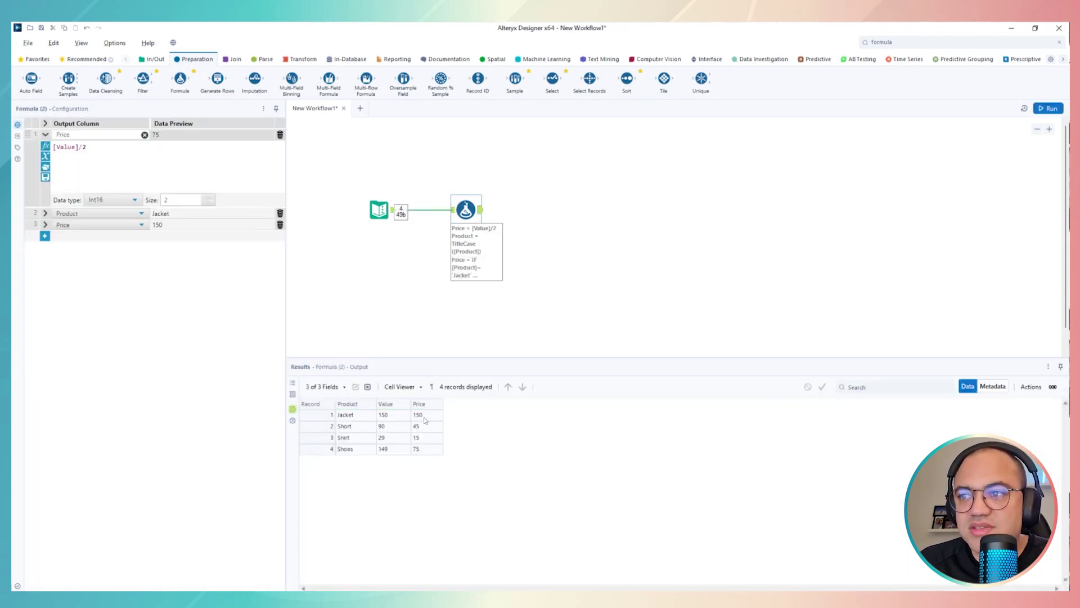
click(45, 224)
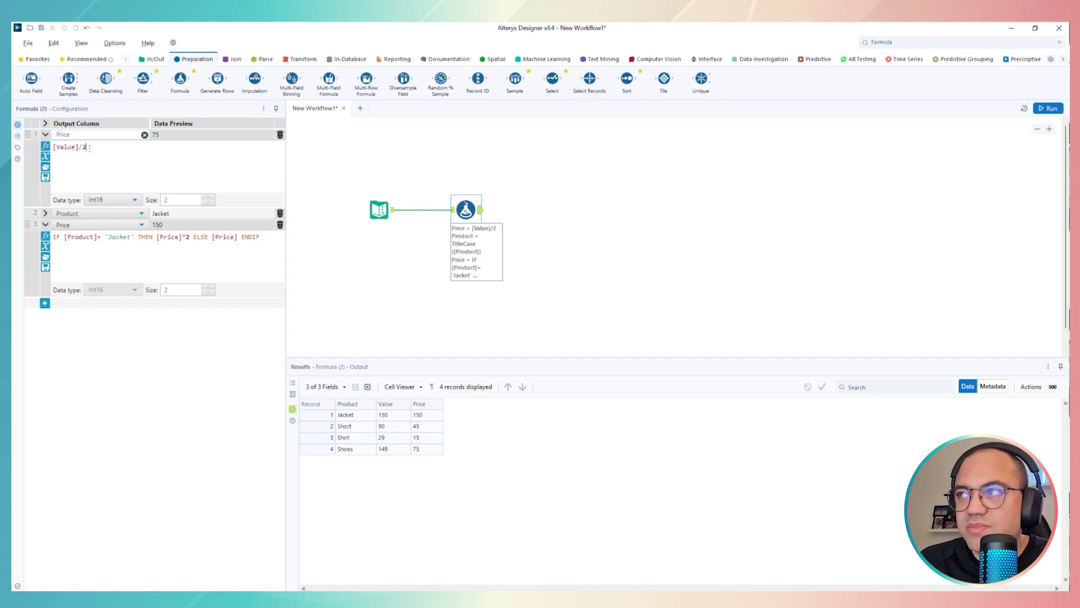
click(45, 213)
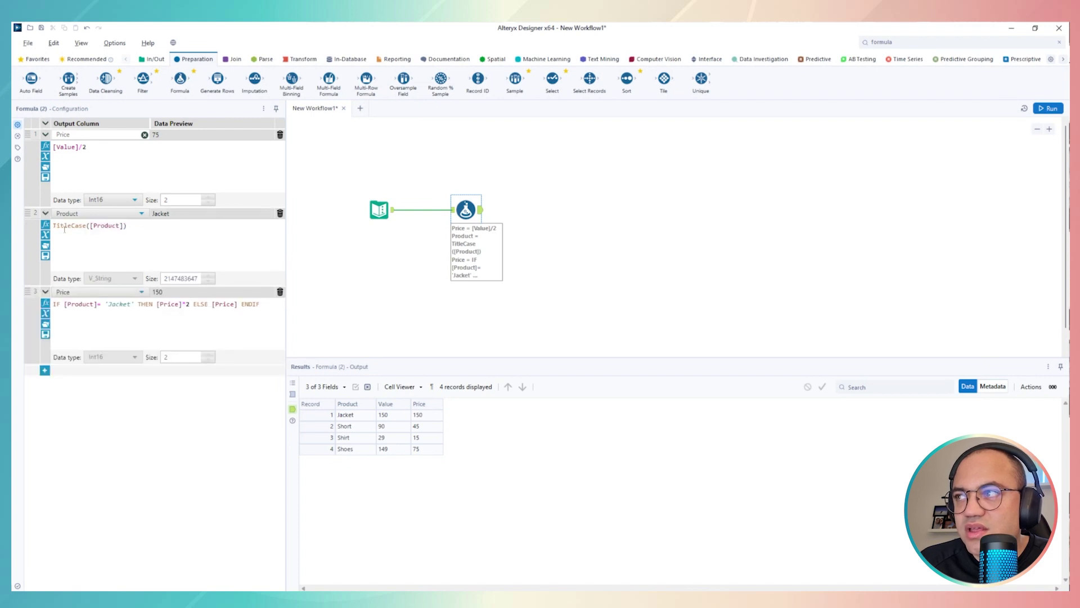